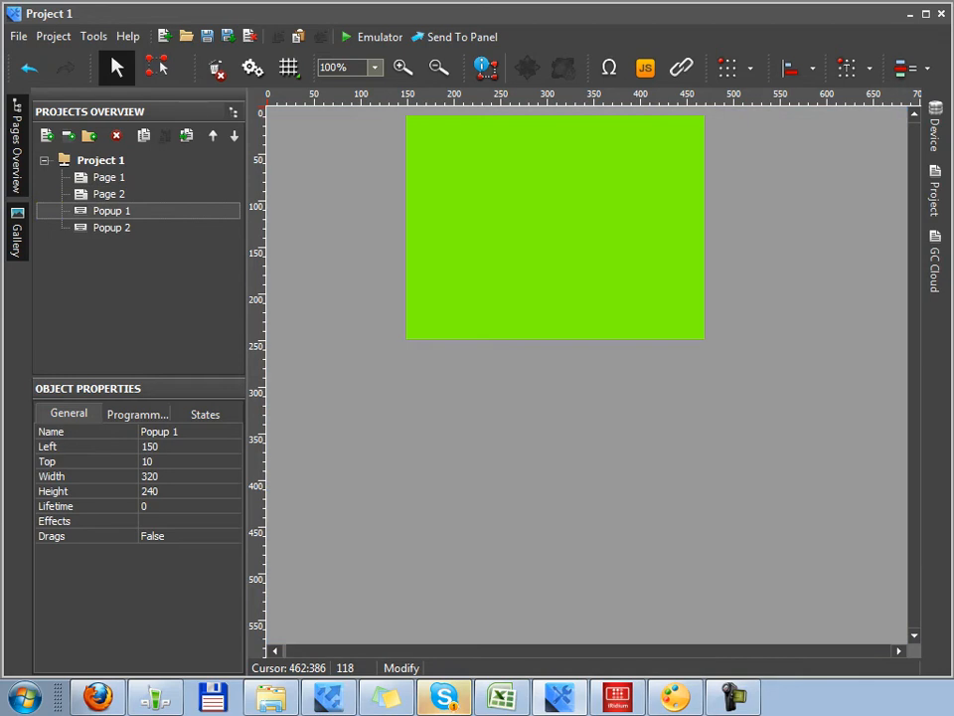
# - Examine the four buttons on Page 1 and the layouts of Popup 1 and Popup 2
pyautogui.click(109, 177)
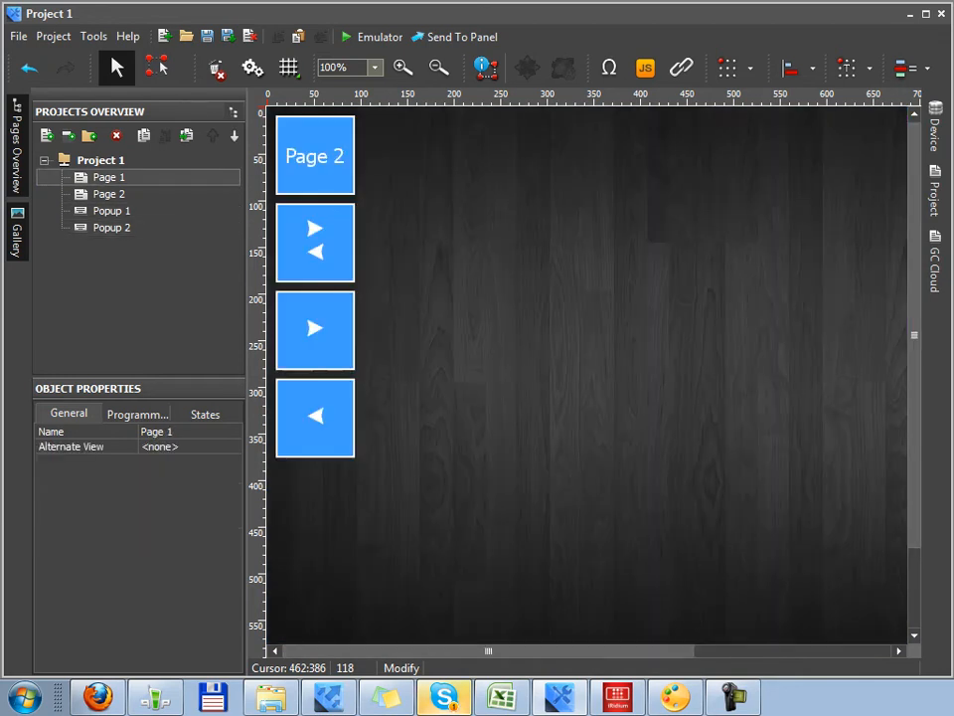
pyautogui.moveTo(437, 142); pyautogui.dragTo(308, 512)
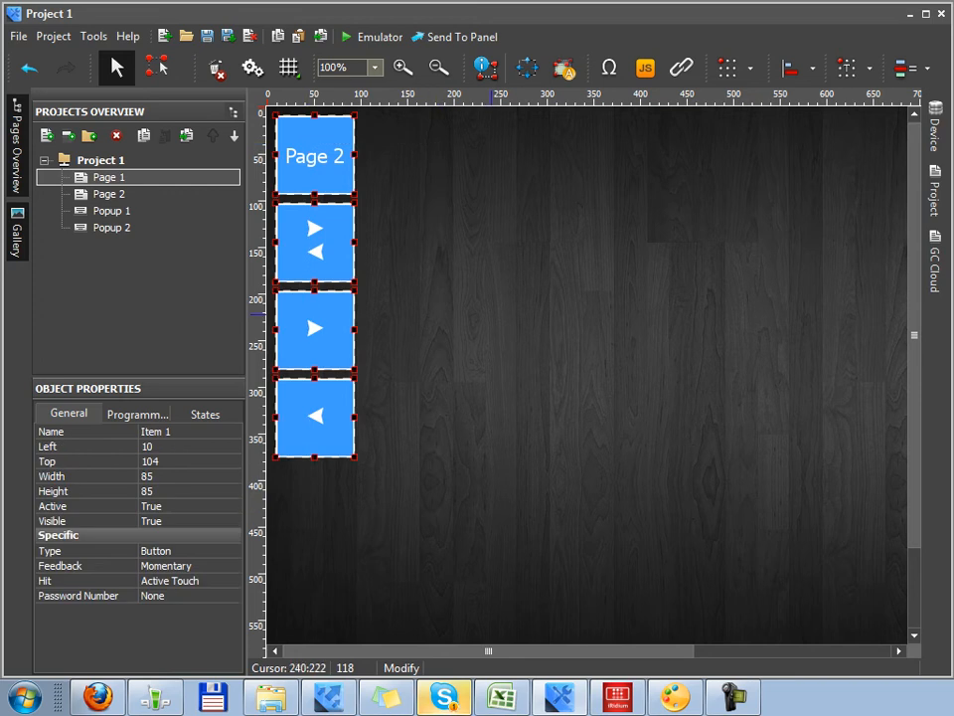
pyautogui.click(491, 318)
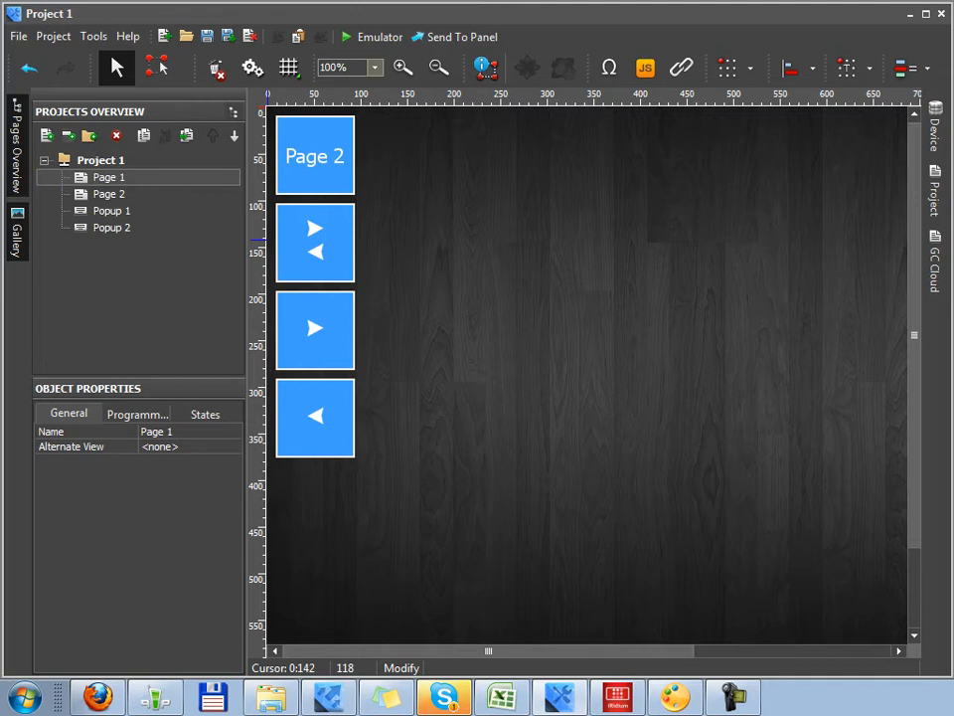
pyautogui.click(111, 210)
pyautogui.click(111, 227)
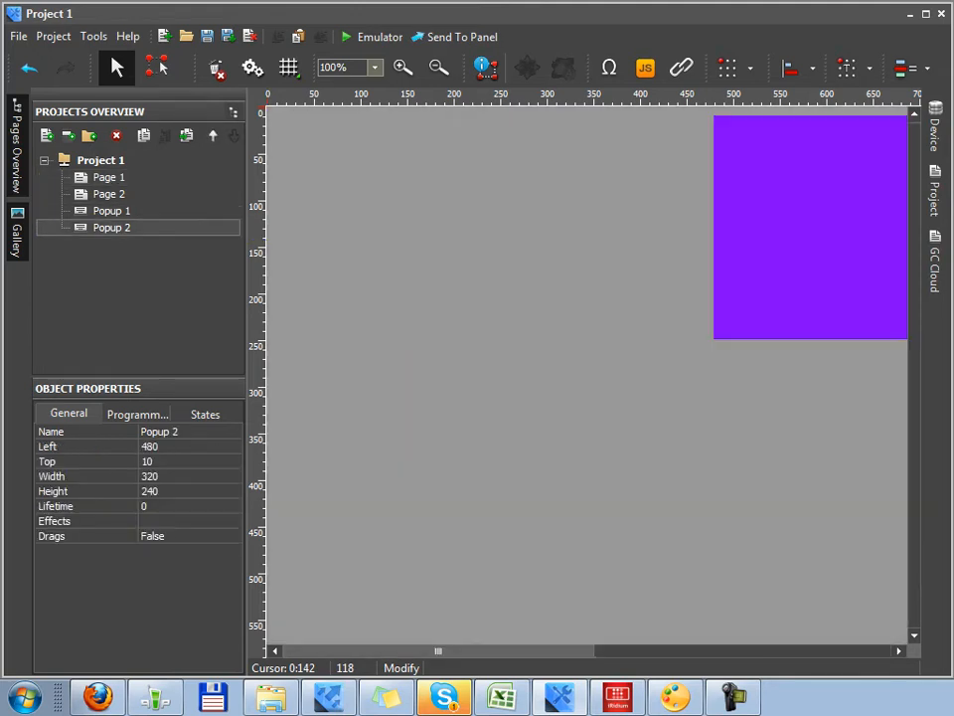
pyautogui.click(109, 177)
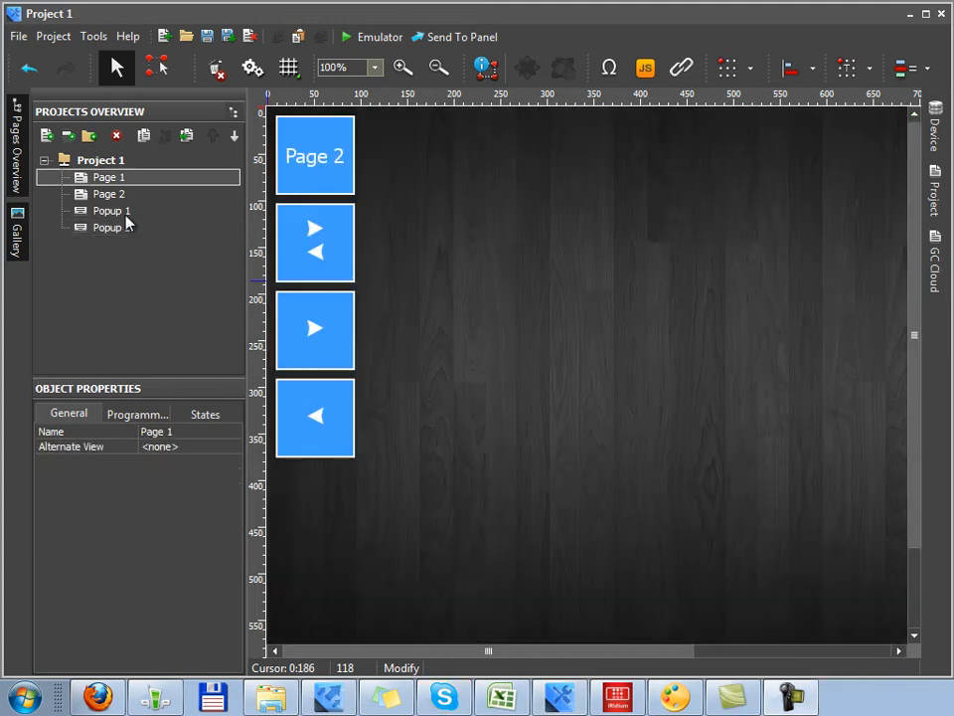
# - Examine the width, height, top and left properties of Popup 1
pyautogui.click(125, 216)
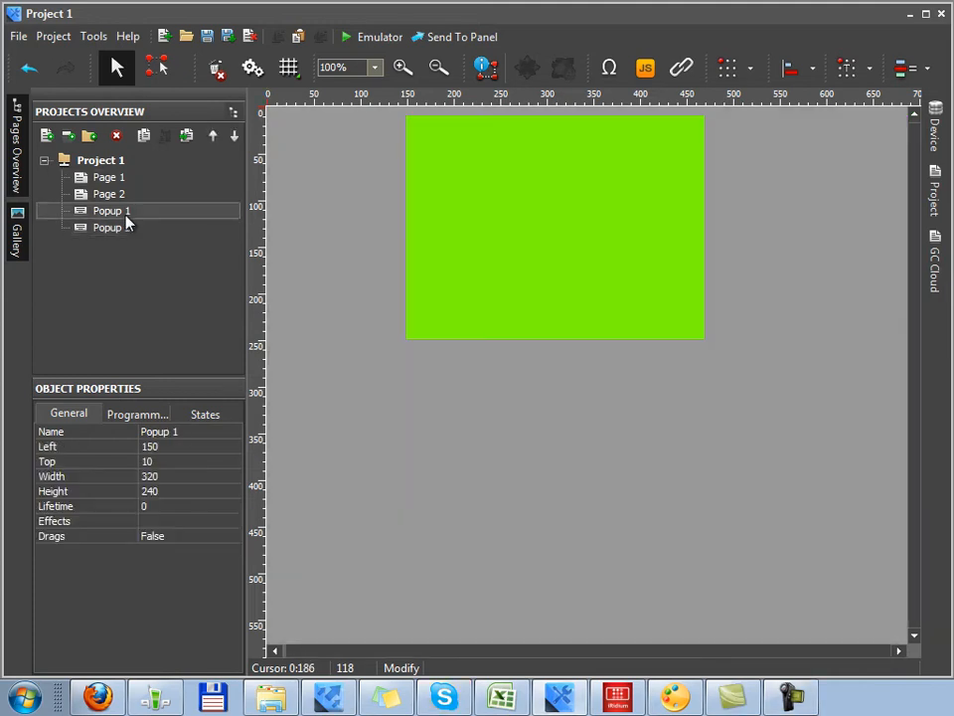
pyautogui.click(194, 474)
pyautogui.click(198, 497)
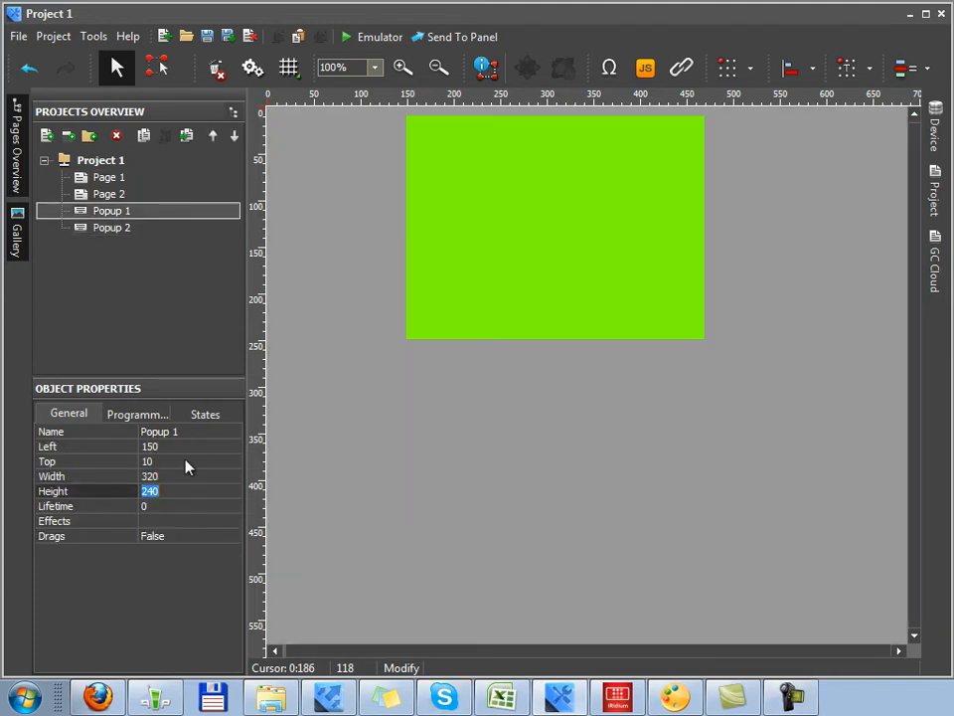
pyautogui.click(187, 461)
pyautogui.click(184, 450)
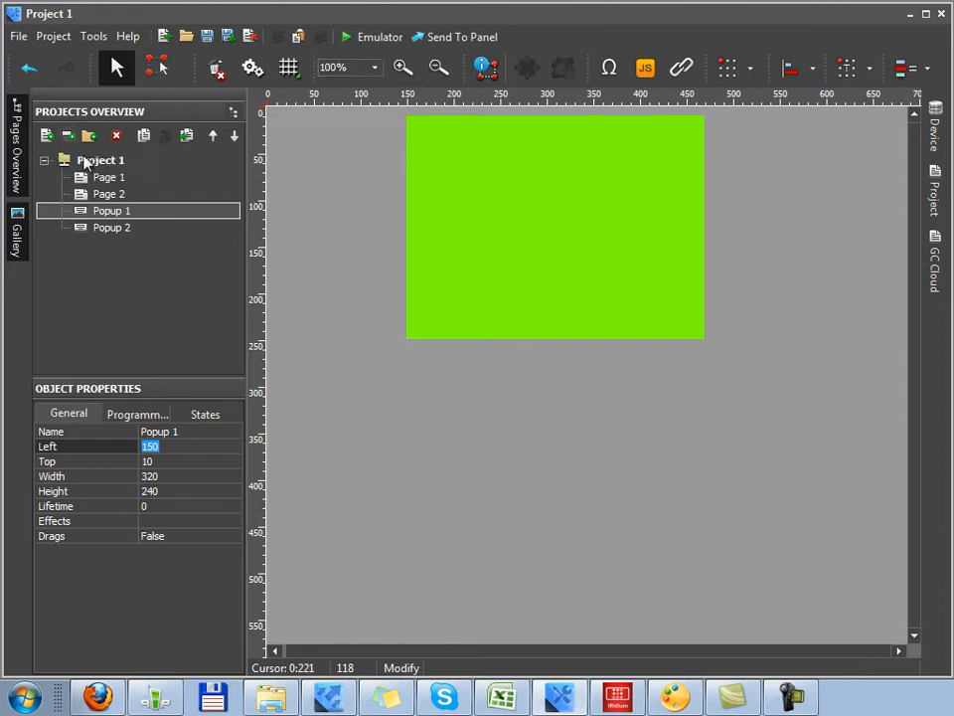
# - Add a new page named Page 3 with Landscape orientation to the project
pyautogui.click(48, 136)
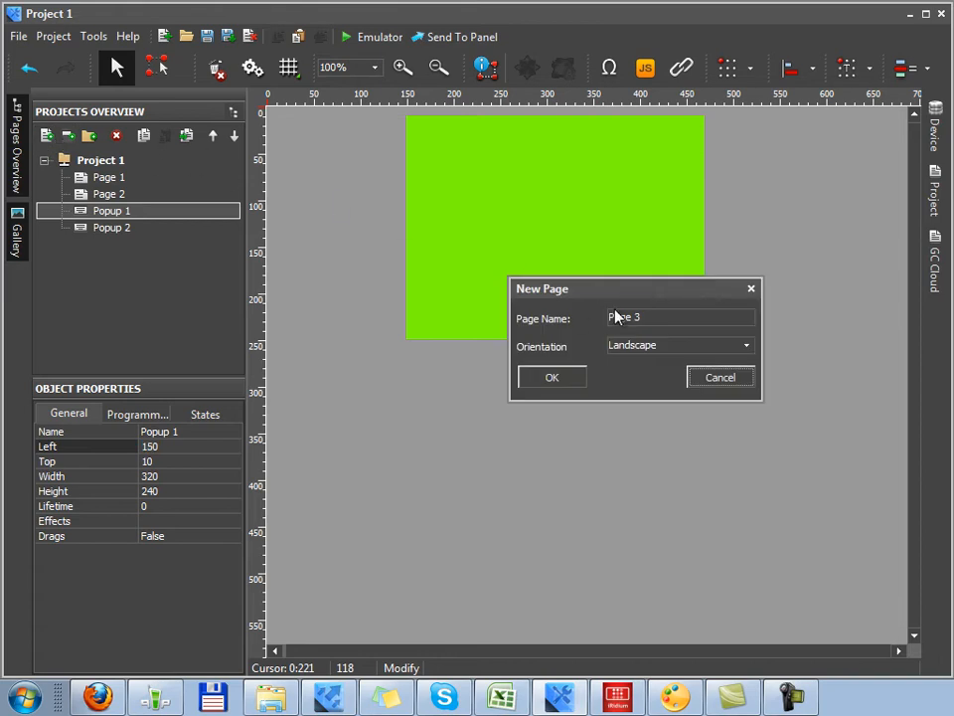
pyautogui.moveTo(654, 316); pyautogui.dragTo(558, 320)
pyautogui.click(746, 347)
pyautogui.click(747, 351)
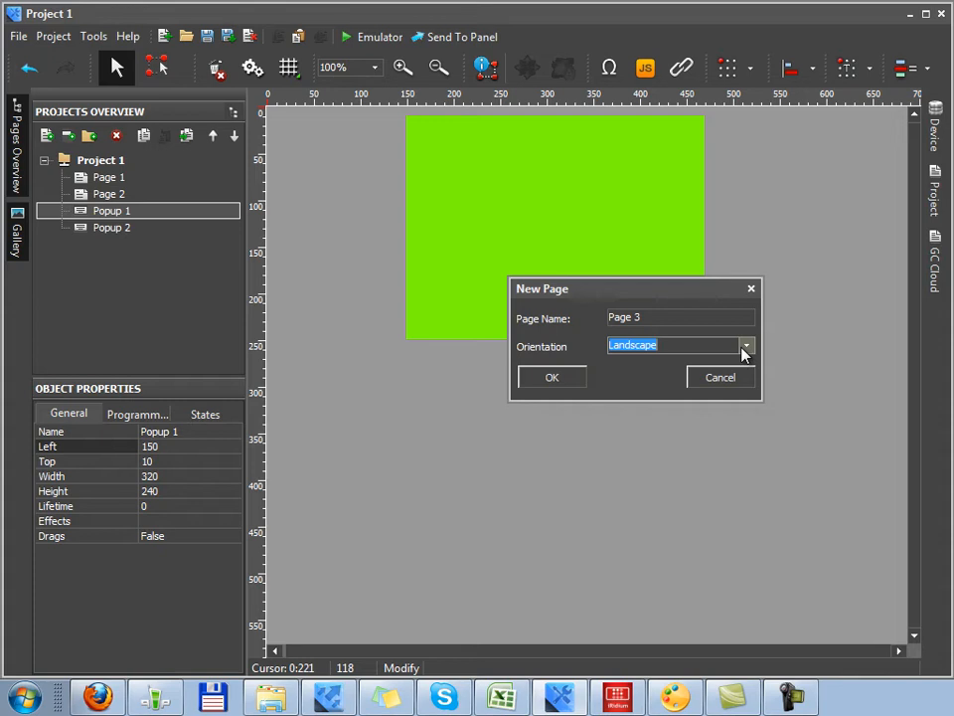
pyautogui.press('Return')
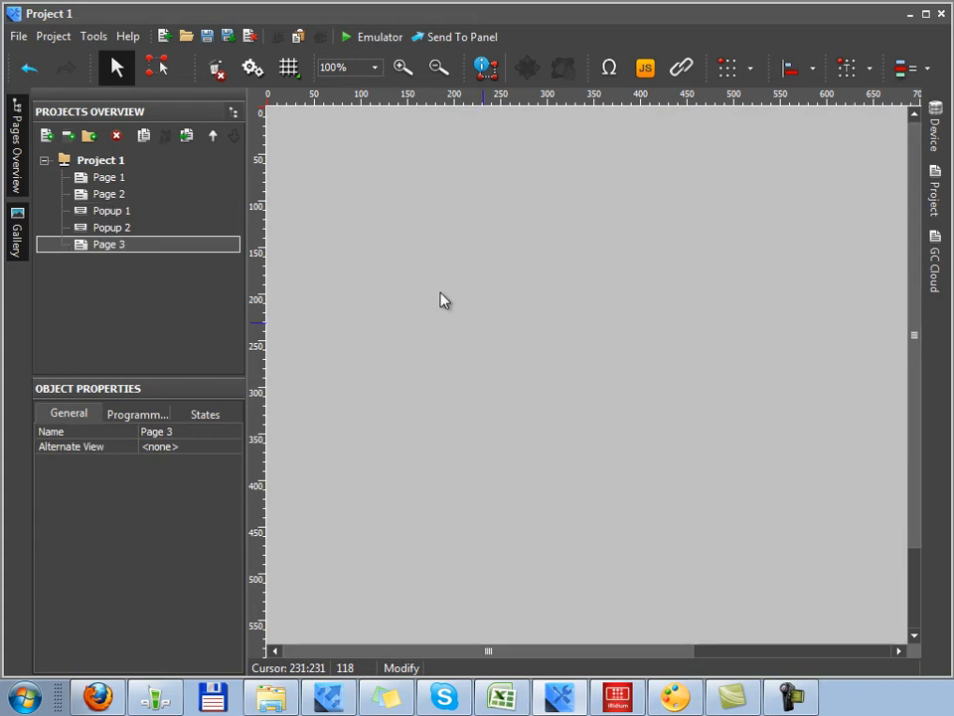
# - Add a popup page named Popup 3 at left 0, top 0, with width 320 and height 240
pyautogui.click(67, 135)
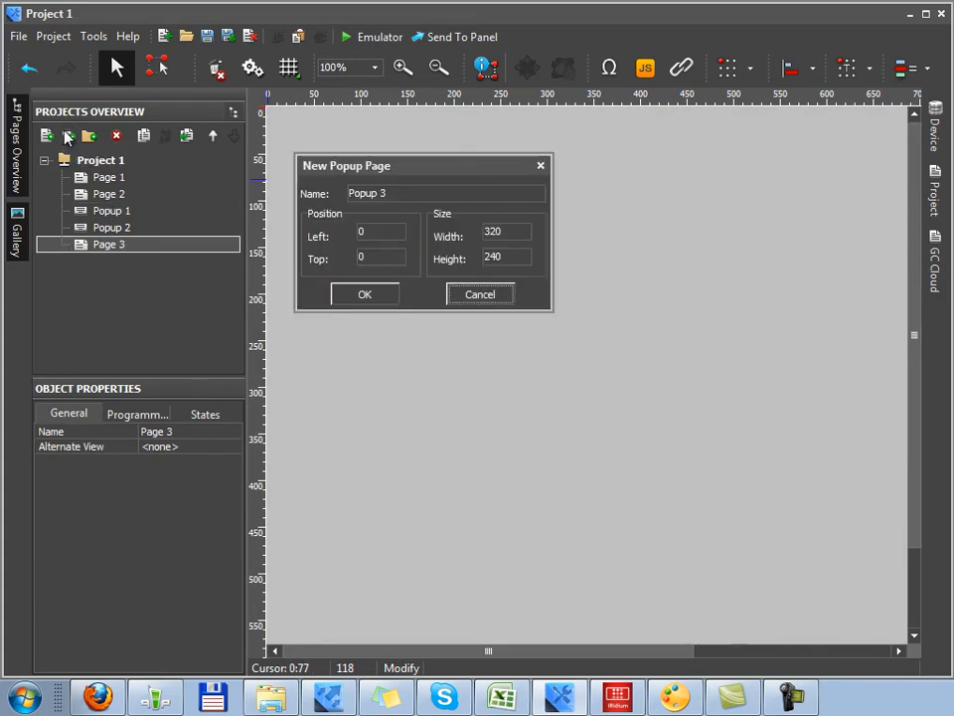
pyautogui.doubleClick(380, 231)
pyautogui.doubleClick(362, 256)
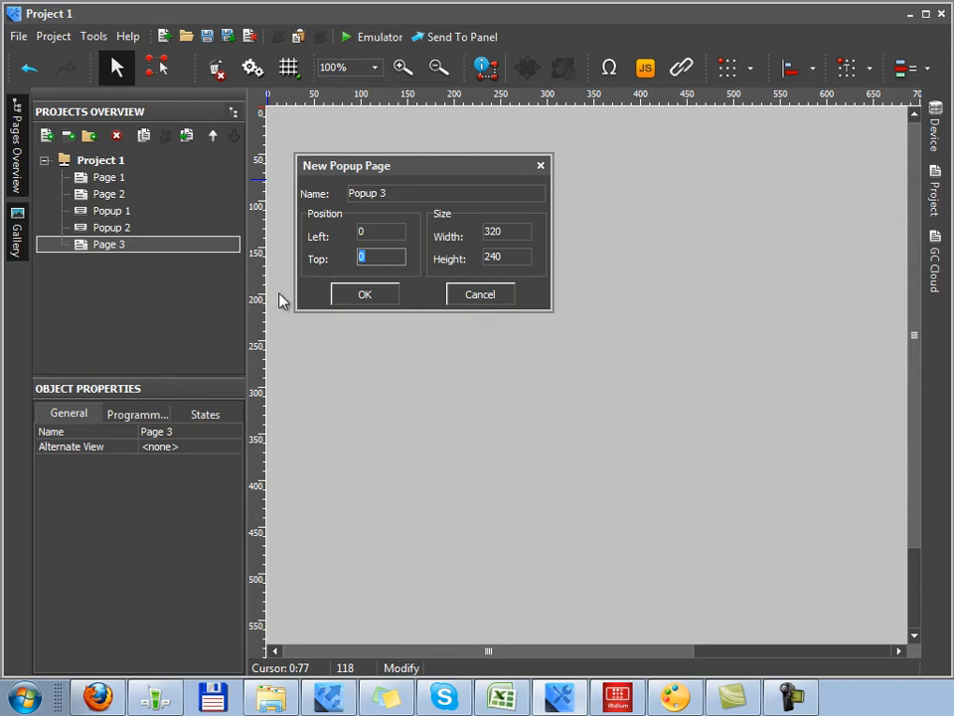
pyautogui.doubleClick(493, 231)
pyautogui.doubleClick(493, 257)
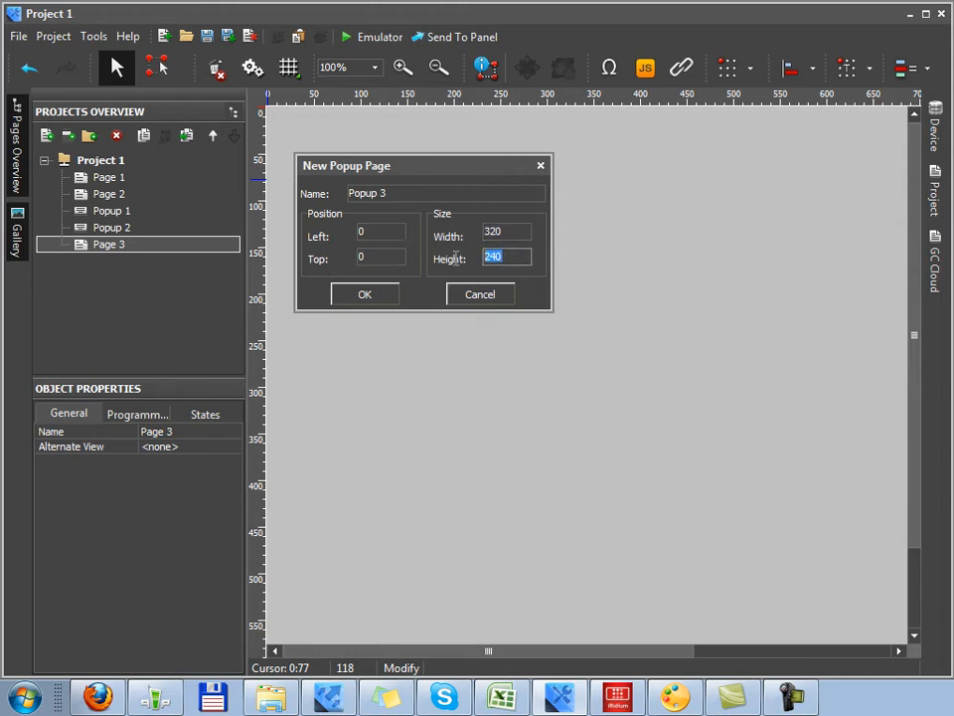
pyautogui.click(344, 297)
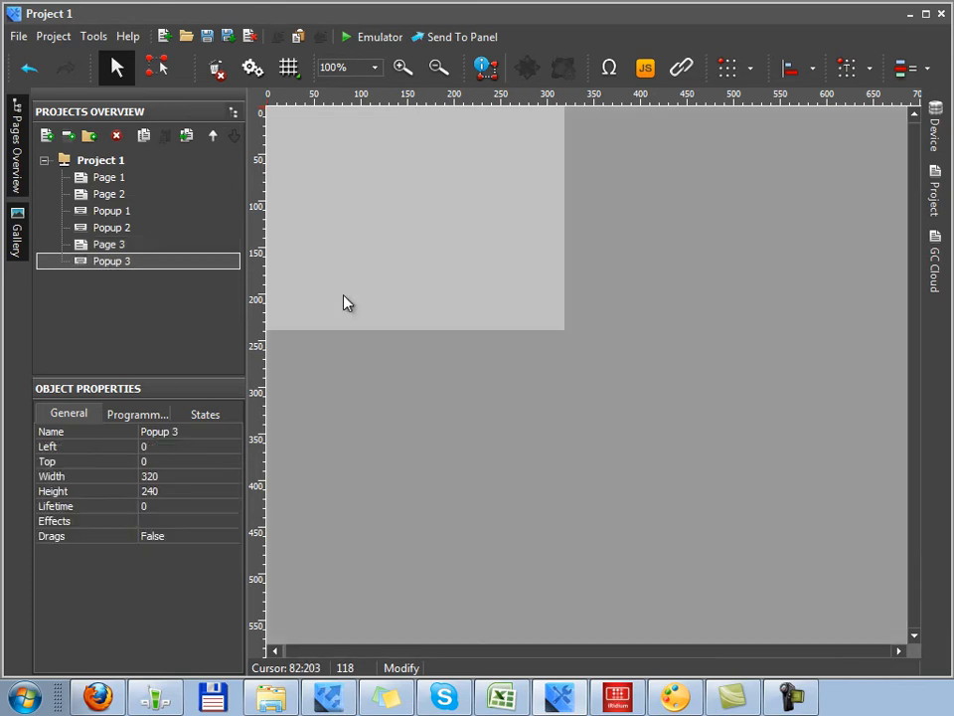
# - Examine the state properties of Popup 3, including opacity and color alpha channel, and those of Page 3
pyautogui.click(211, 419)
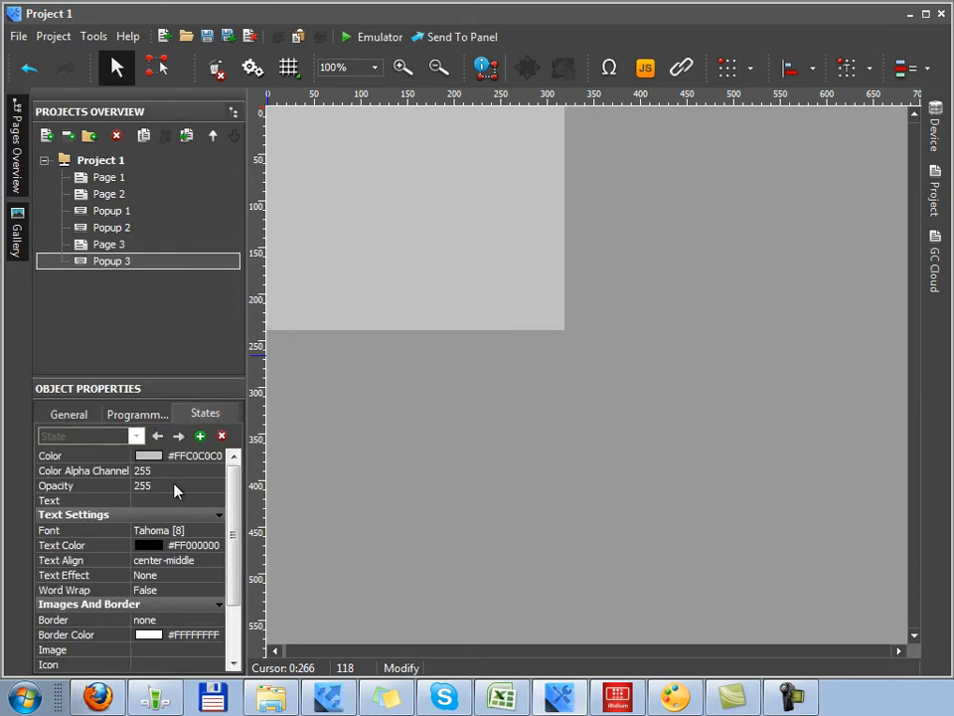
pyautogui.click(154, 486)
pyautogui.click(155, 471)
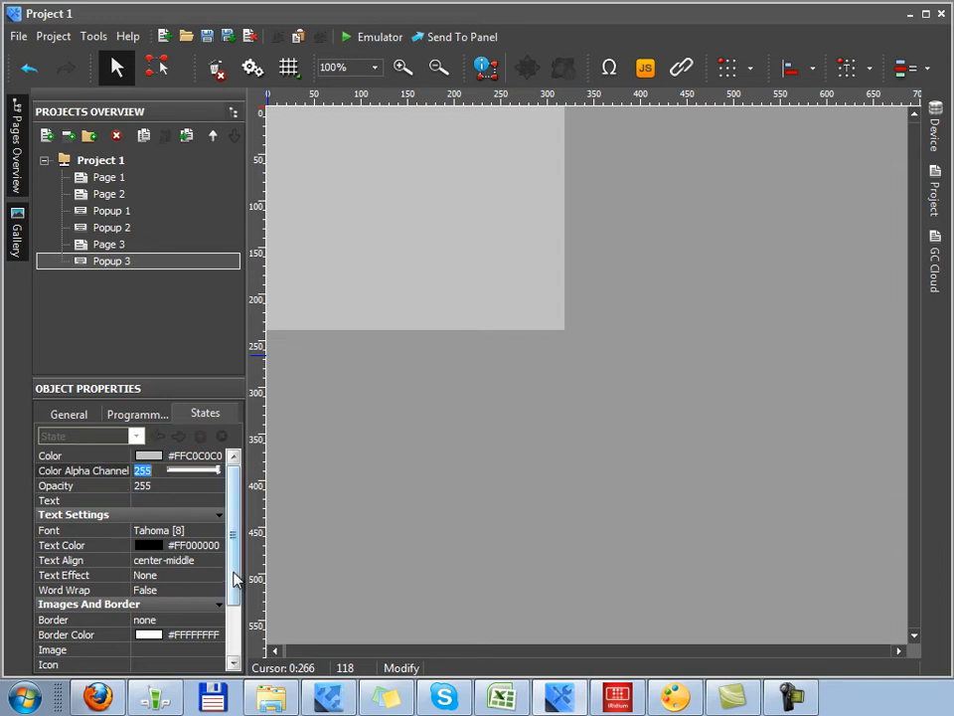
pyautogui.moveTo(235, 575)
pyautogui.mouseDown()
pyautogui.moveTo(239, 641)
pyautogui.moveTo(239, 531)
pyautogui.mouseUp()
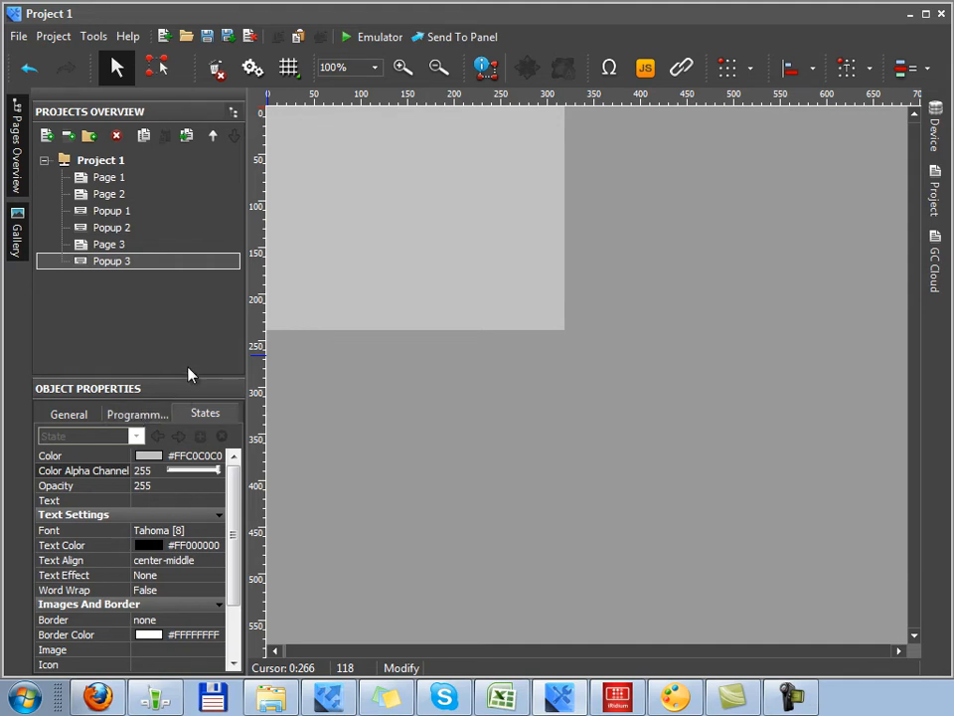
pyautogui.click(107, 246)
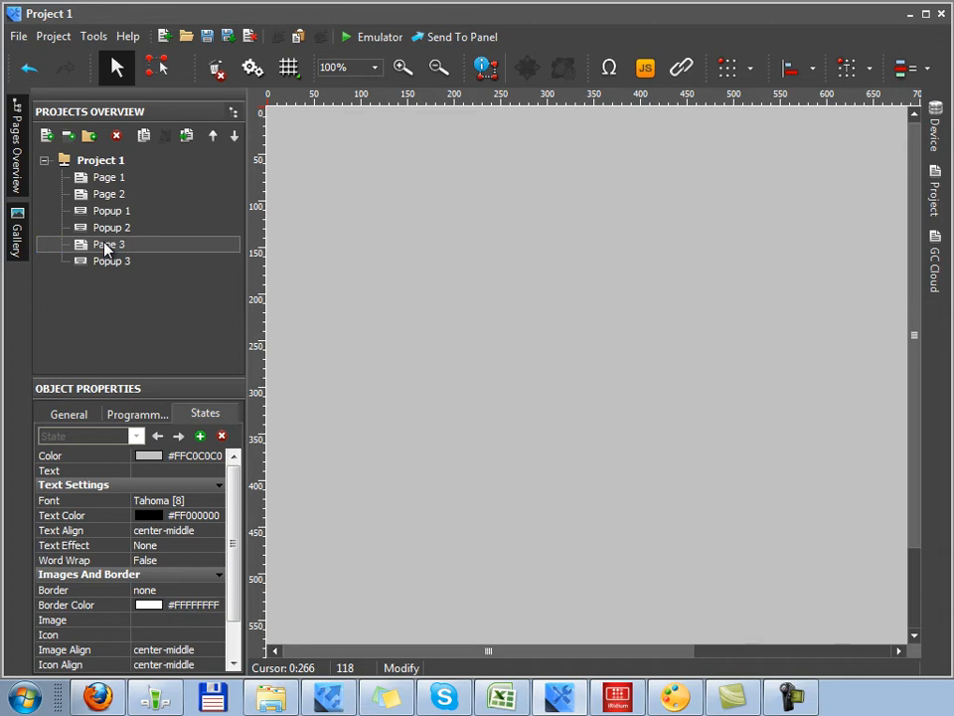
# - Return to Page 1 and examine its column of four navigation buttons
pyautogui.click(88, 177)
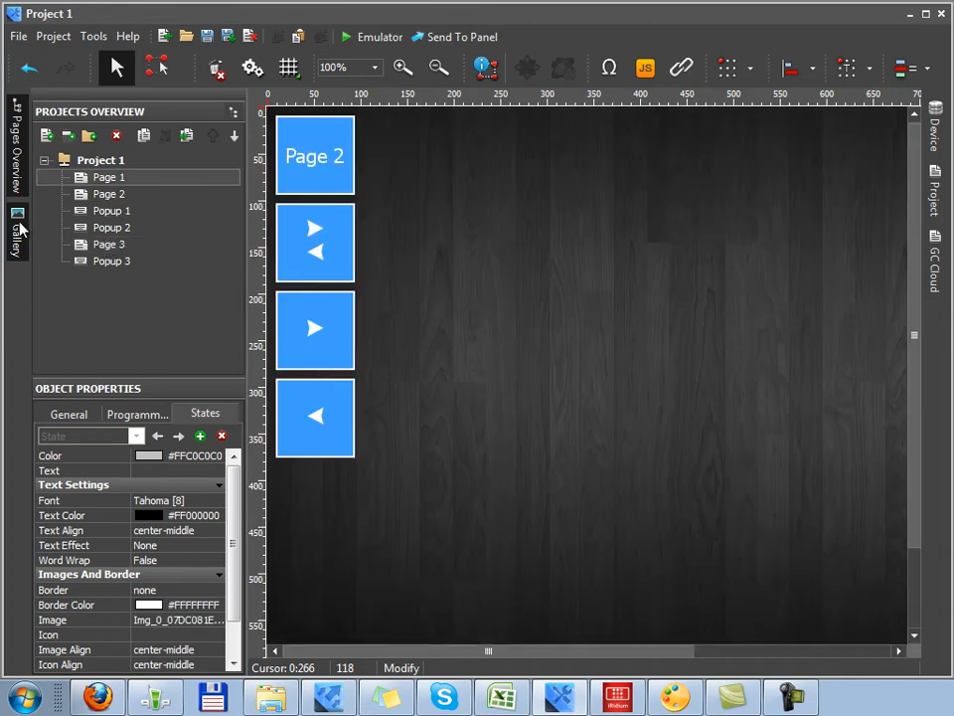
pyautogui.moveTo(406, 147); pyautogui.dragTo(283, 442)
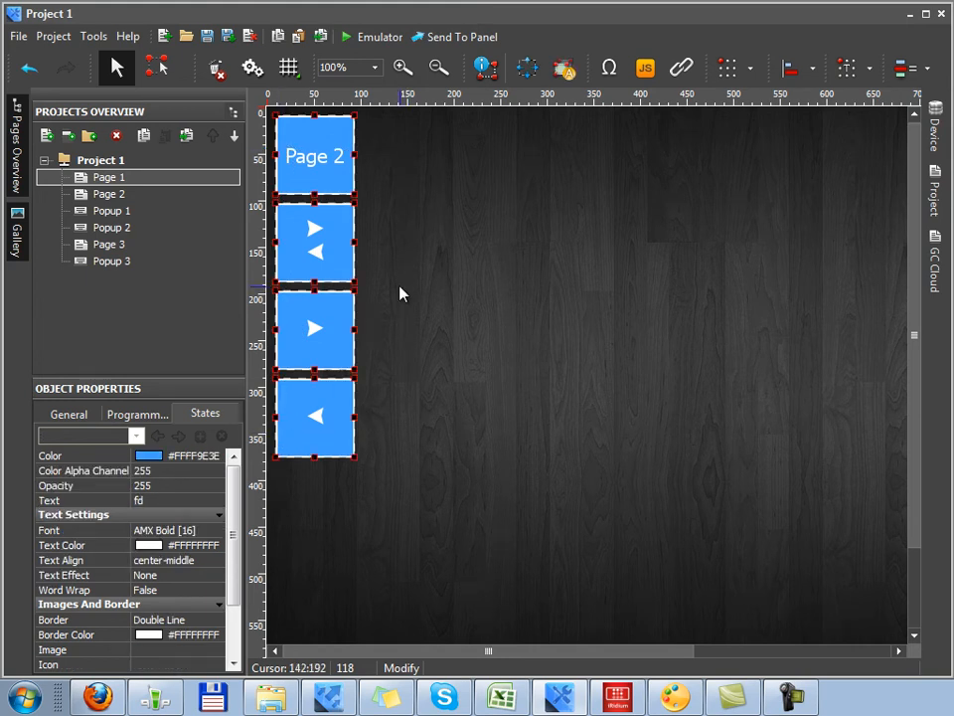
pyautogui.moveTo(340, 489); pyautogui.dragTo(296, 134)
pyautogui.click(483, 175)
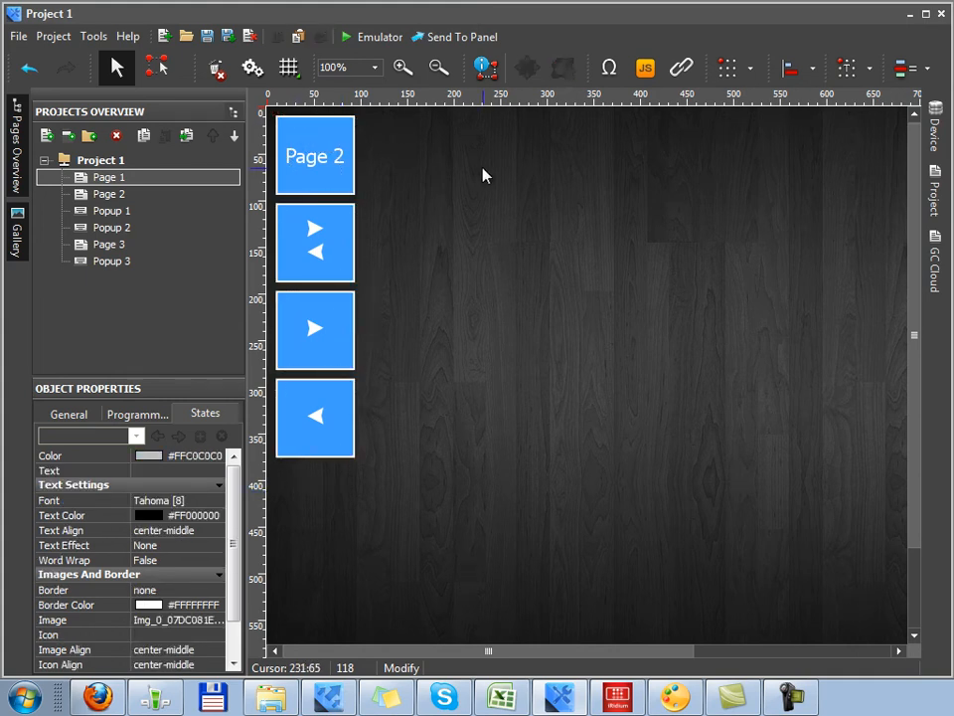
# - Open the Press event macros of the Page 2 button on Page 1
pyautogui.click(346, 136)
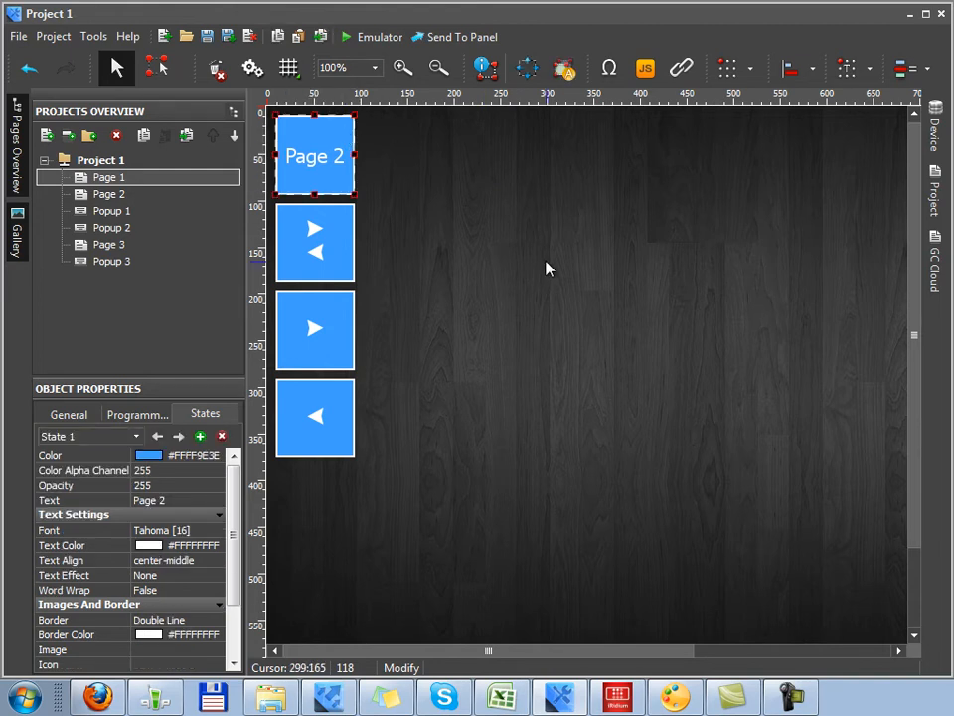
pyautogui.click(139, 419)
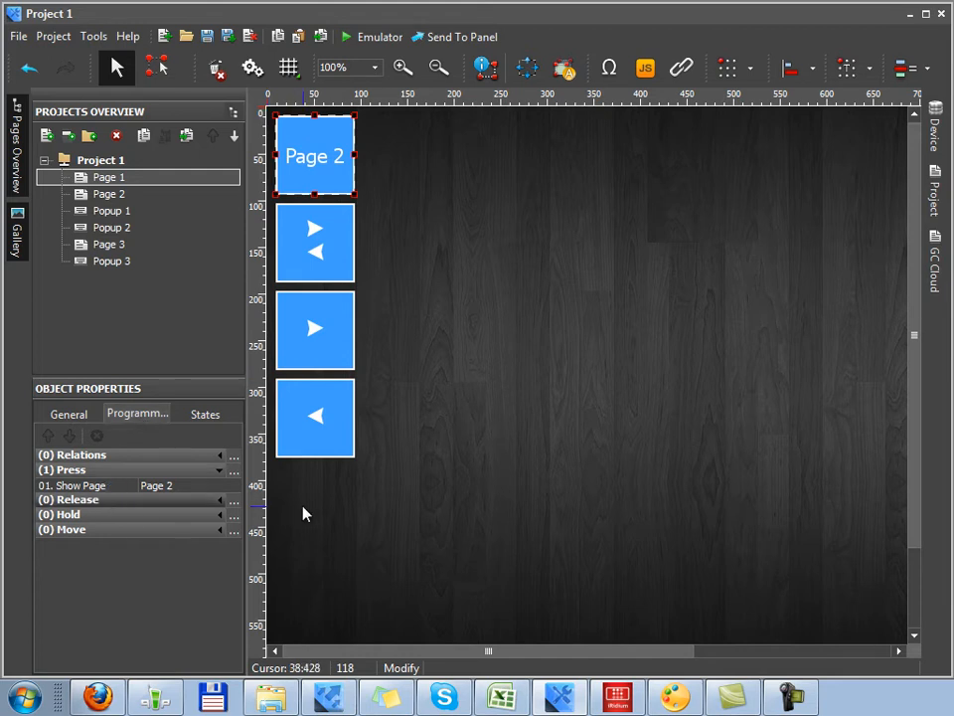
pyautogui.click(233, 472)
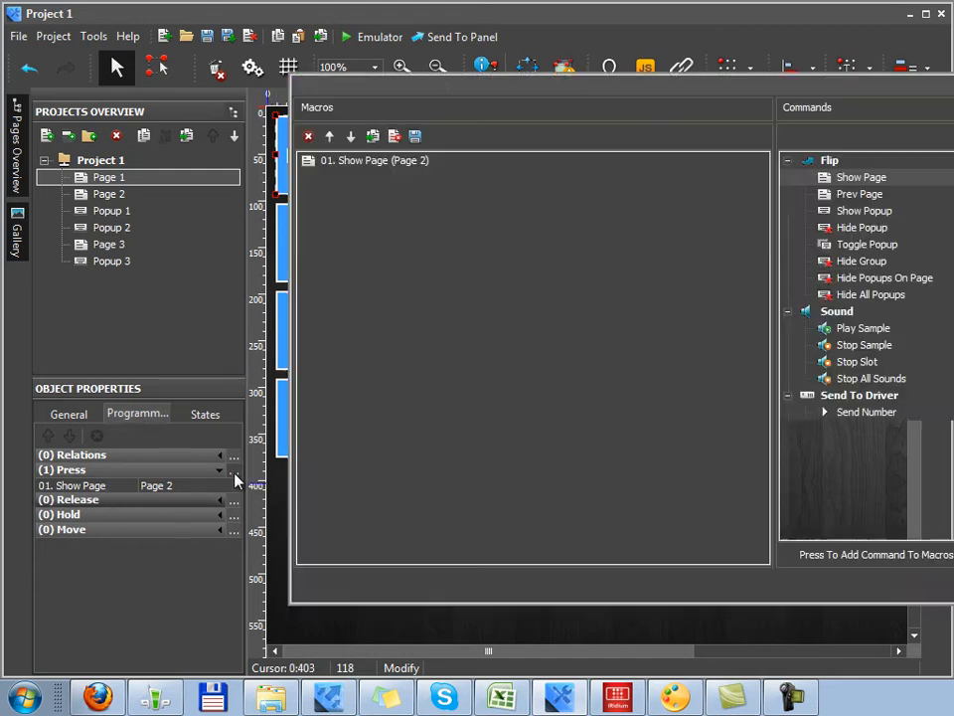
pyautogui.moveTo(894, 94); pyautogui.dragTo(807, 90)
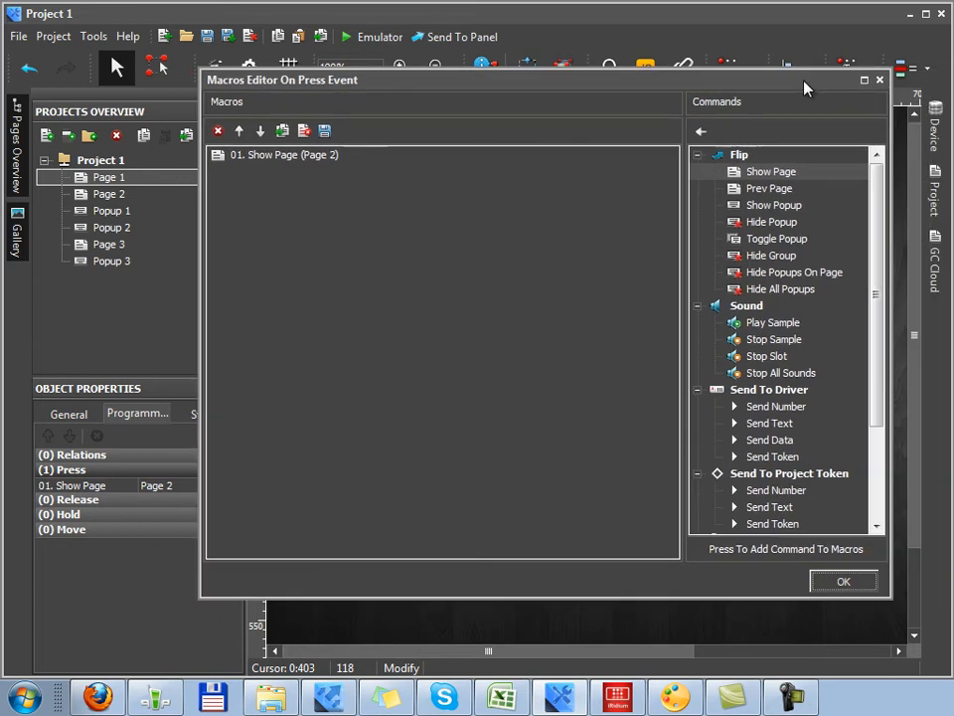
# - Examine the Flip commands from Show Page through Hide All Popups and the button's Show Page macro
pyautogui.click(823, 175)
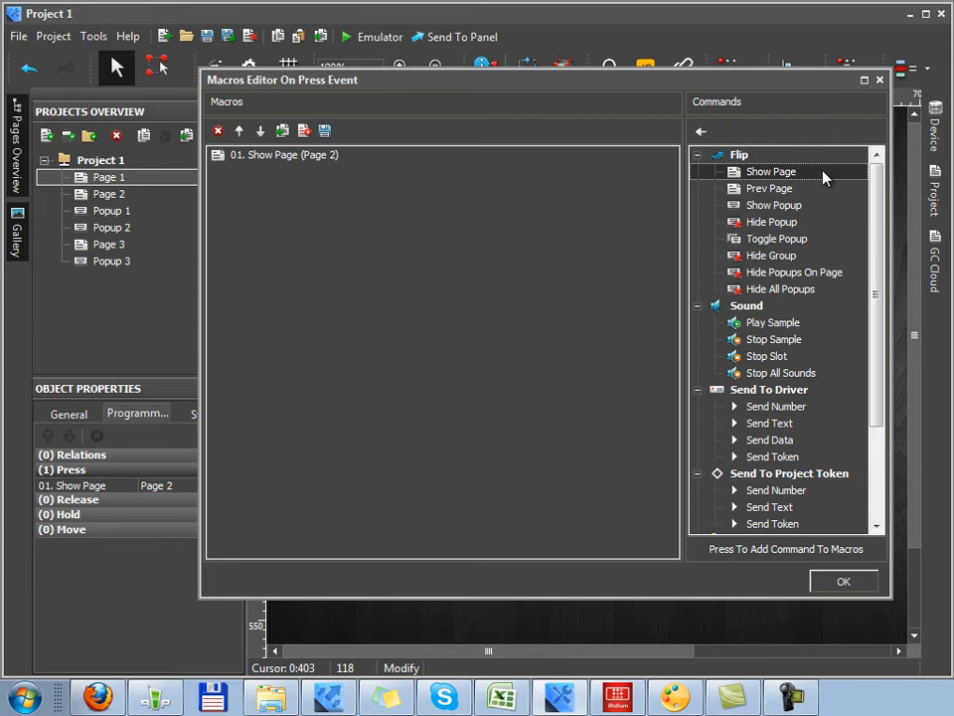
pyautogui.press('Down')
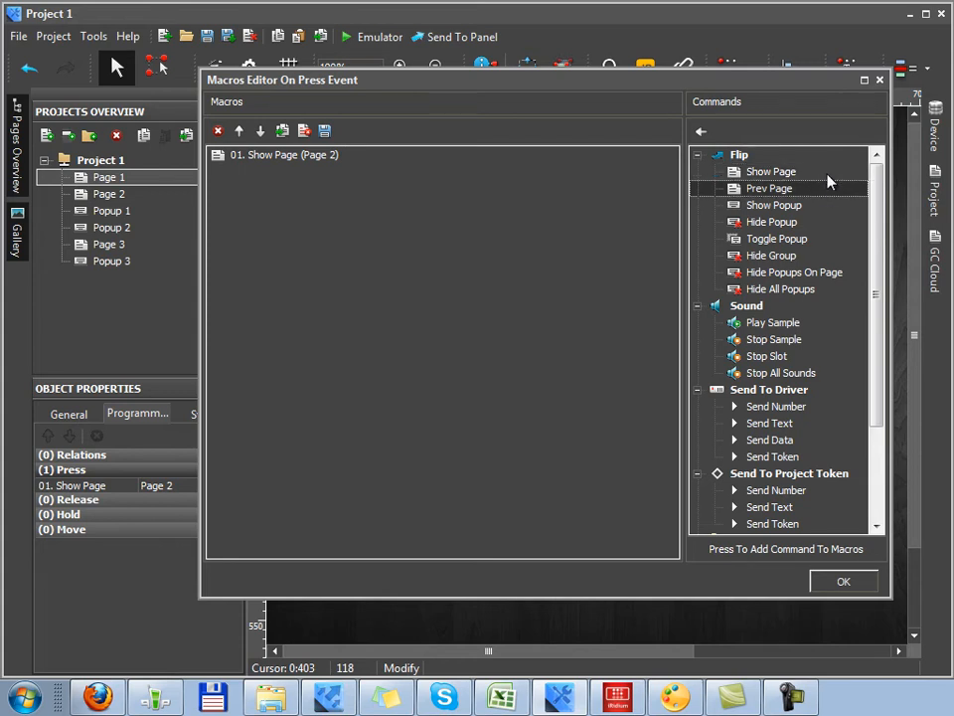
pyautogui.press('Down')
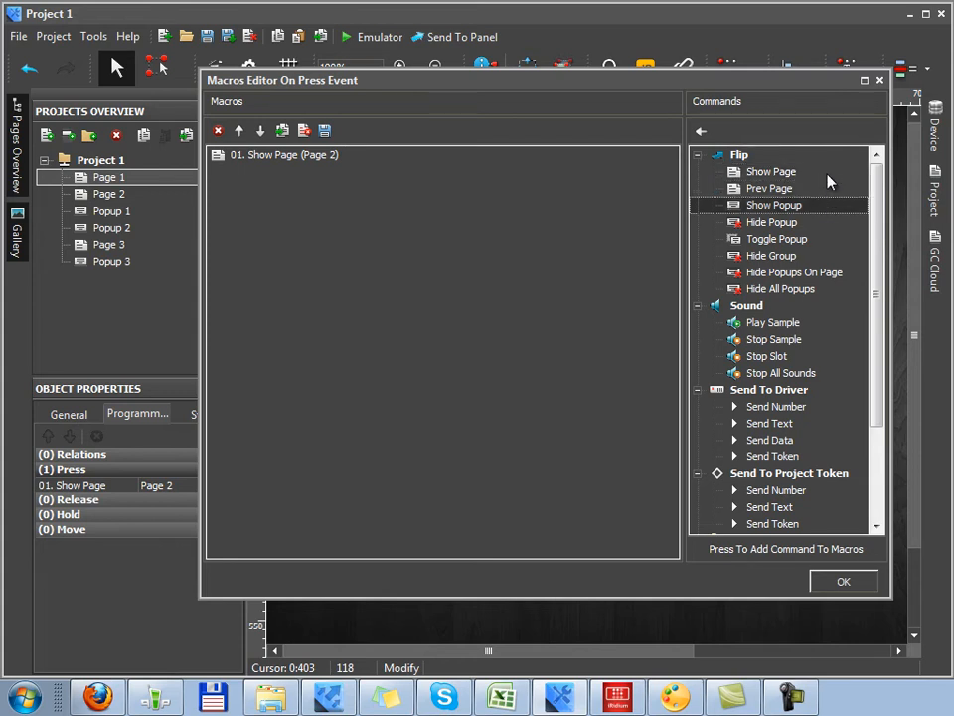
pyautogui.press('Down')
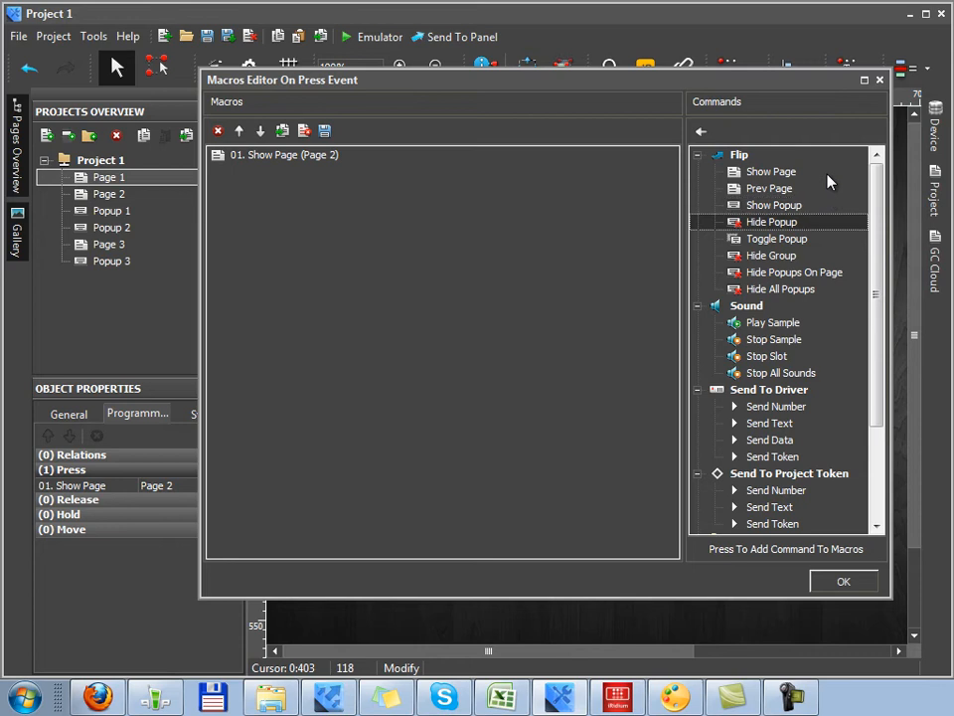
pyautogui.press('Down')
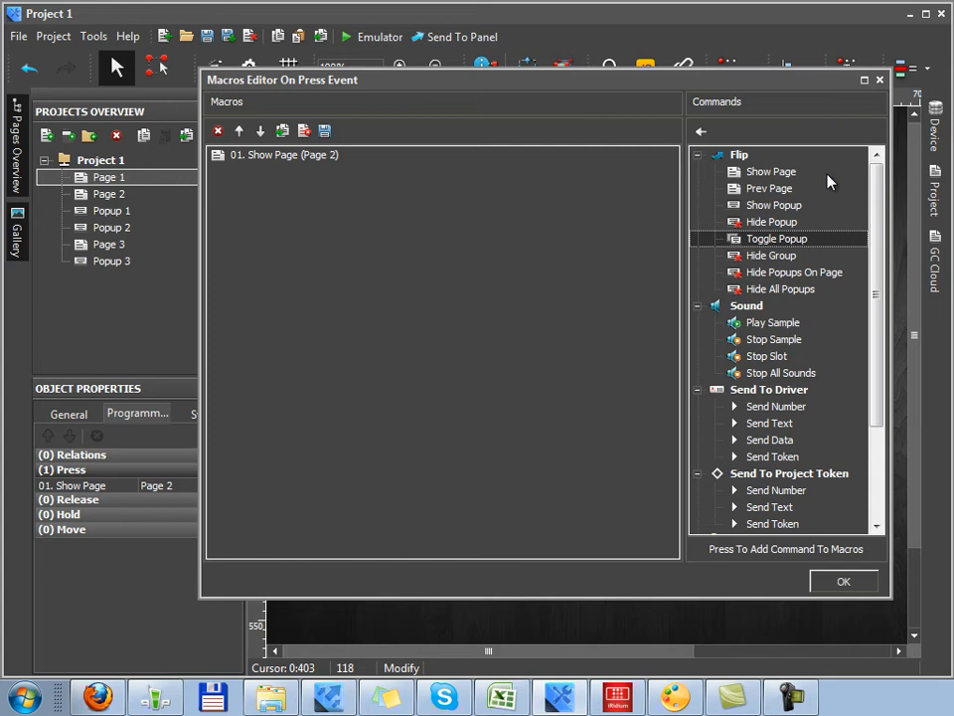
pyautogui.press('Down')
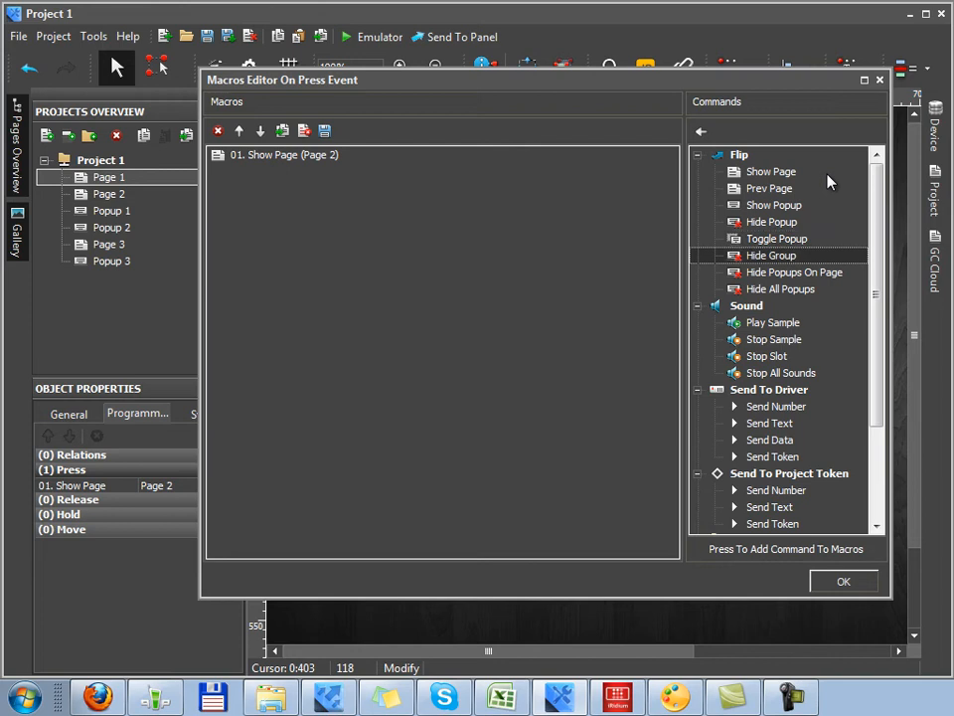
pyautogui.press('Down')
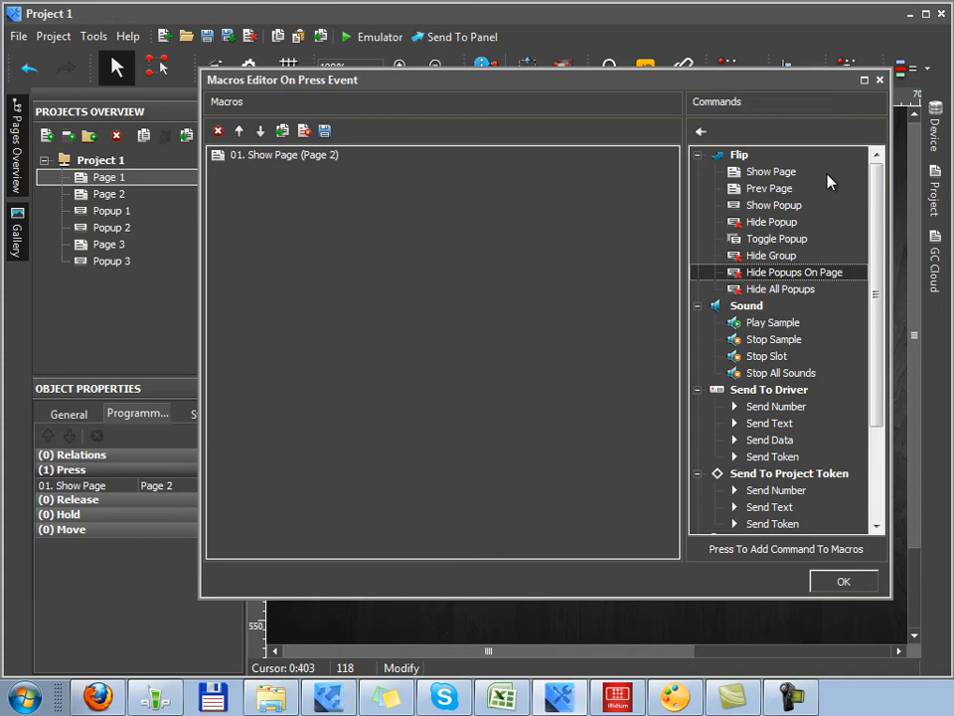
pyautogui.press('Down')
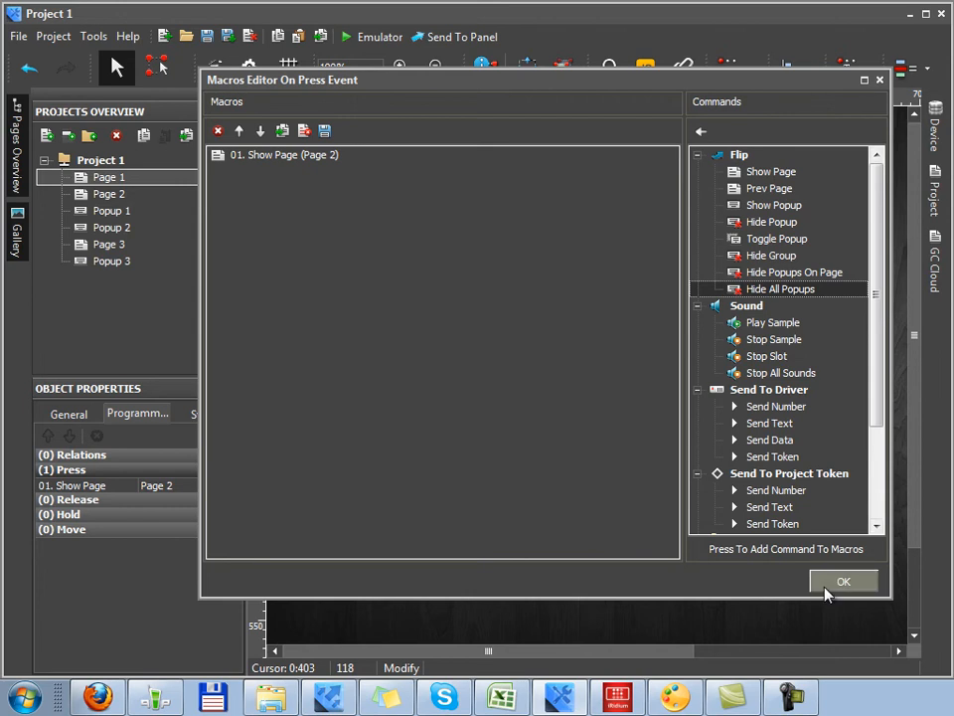
pyautogui.click(433, 155)
pyautogui.moveTo(423, 84); pyautogui.dragTo(591, 149)
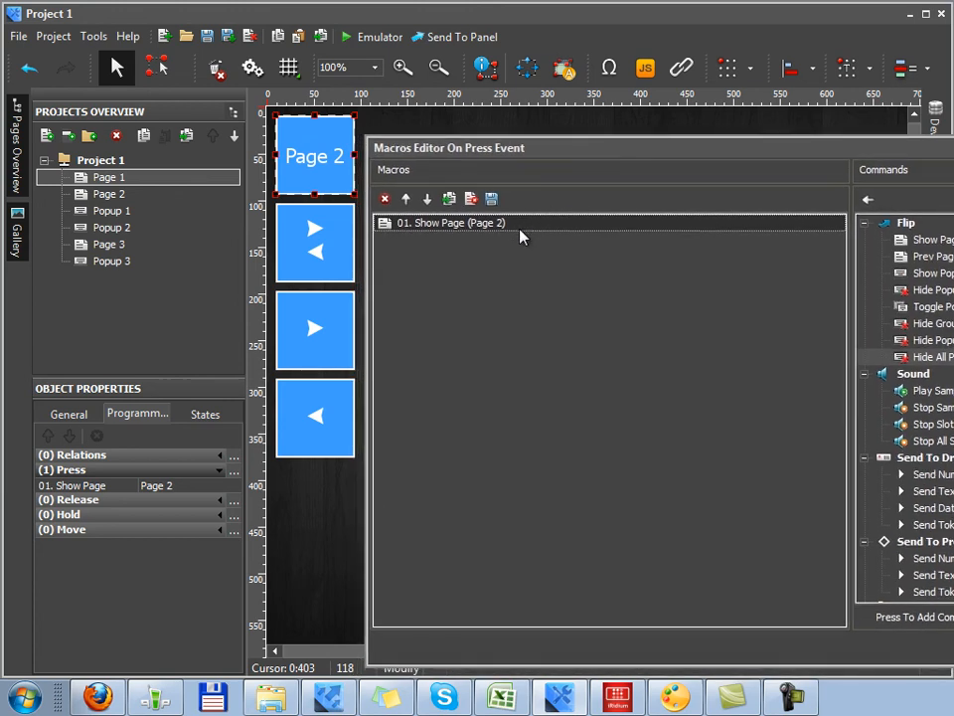
# - Try adding a Show Page command targeting Page 1 to the Page 2 button's Press macros, cancel it and close the editor
pyautogui.moveTo(664, 147); pyautogui.dragTo(545, 104)
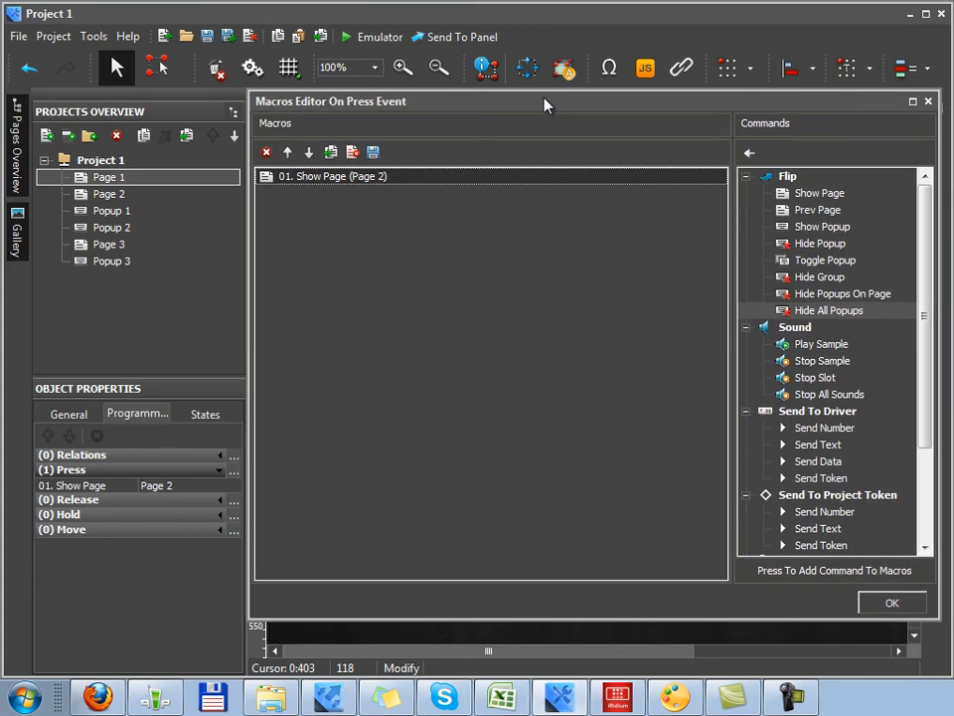
pyautogui.click(835, 194)
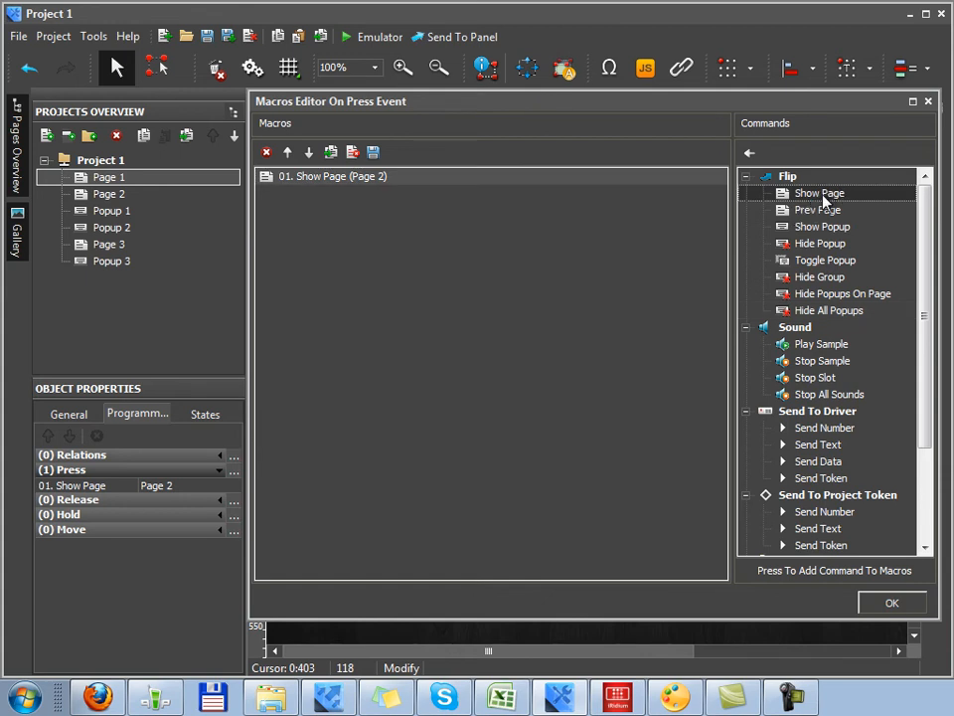
pyautogui.doubleClick(822, 197)
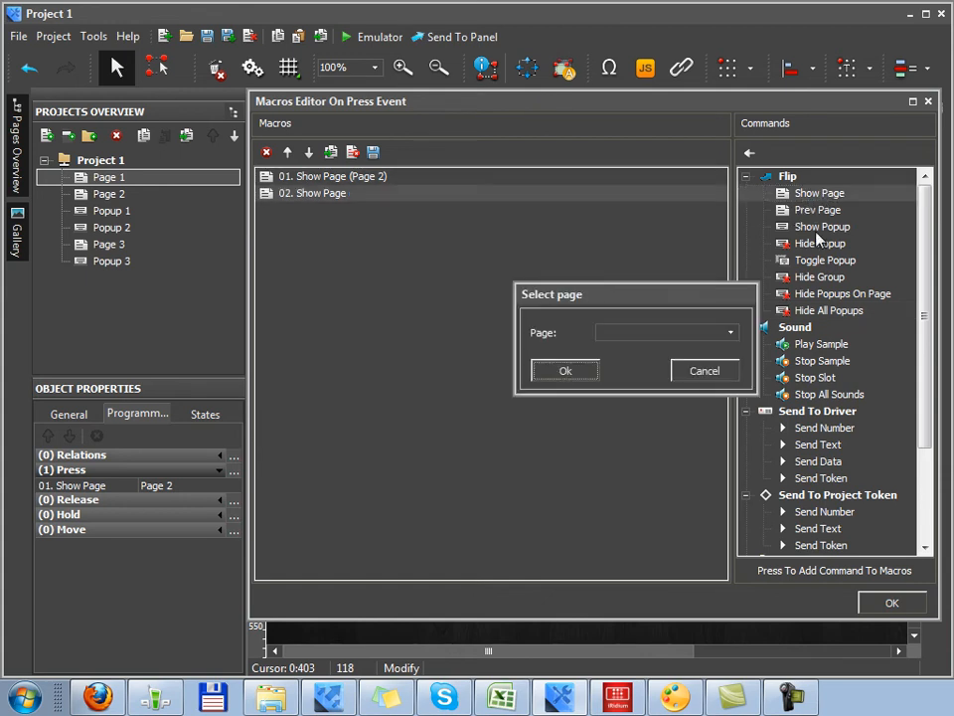
pyautogui.click(714, 334)
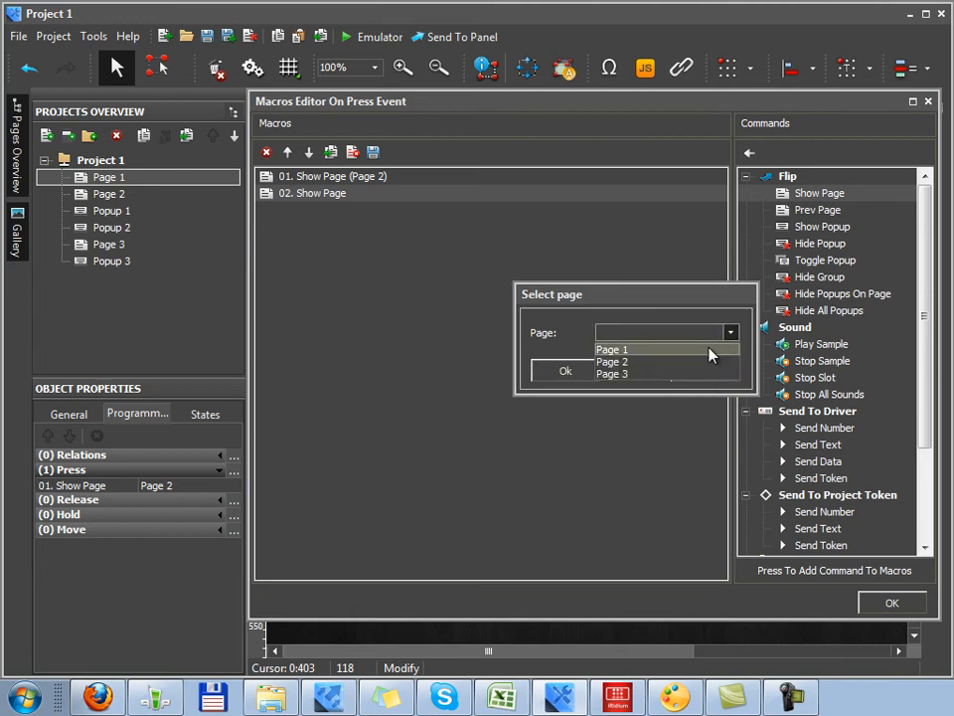
pyautogui.click(711, 351)
pyautogui.click(716, 375)
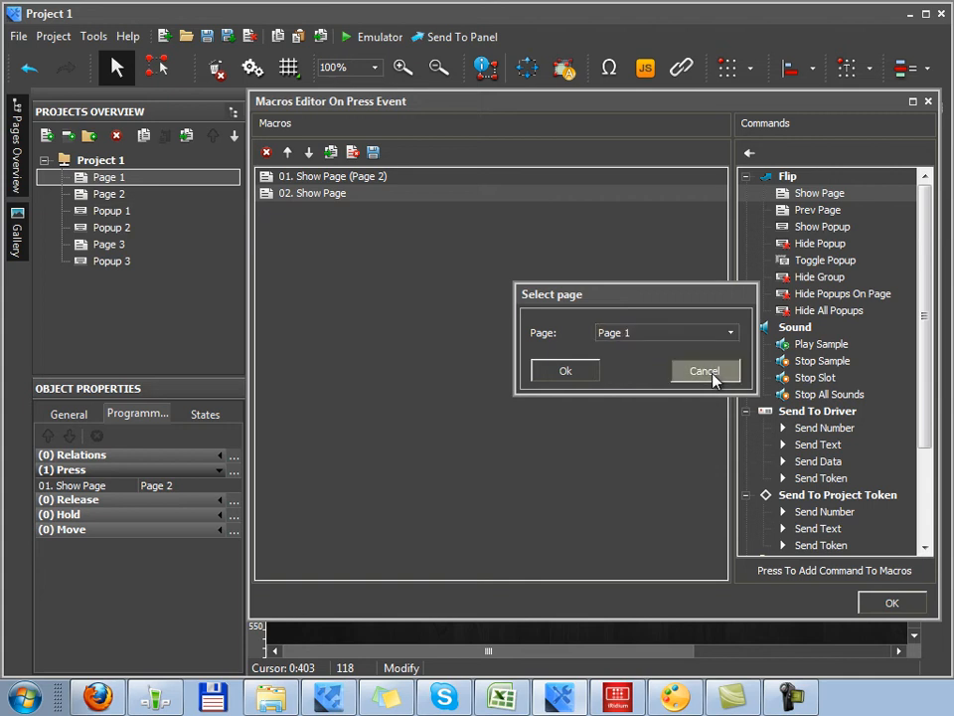
pyautogui.click(874, 603)
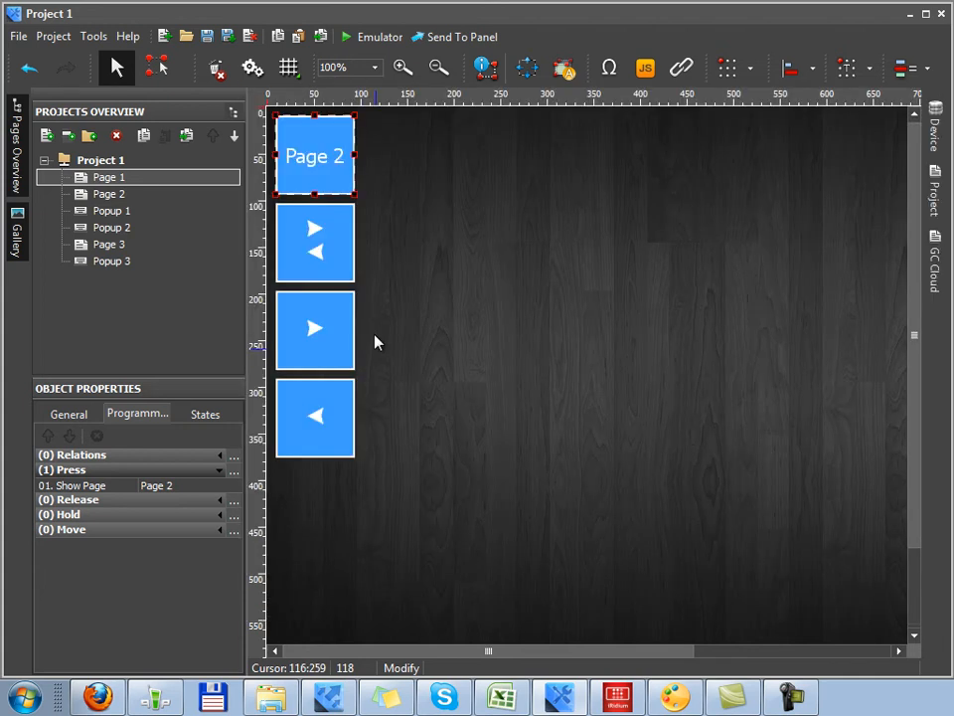
# - Examine the Press macros of the double-arrow, right-arrow and left-arrow buttons on Page 1
pyautogui.click(311, 261)
pyautogui.click(303, 368)
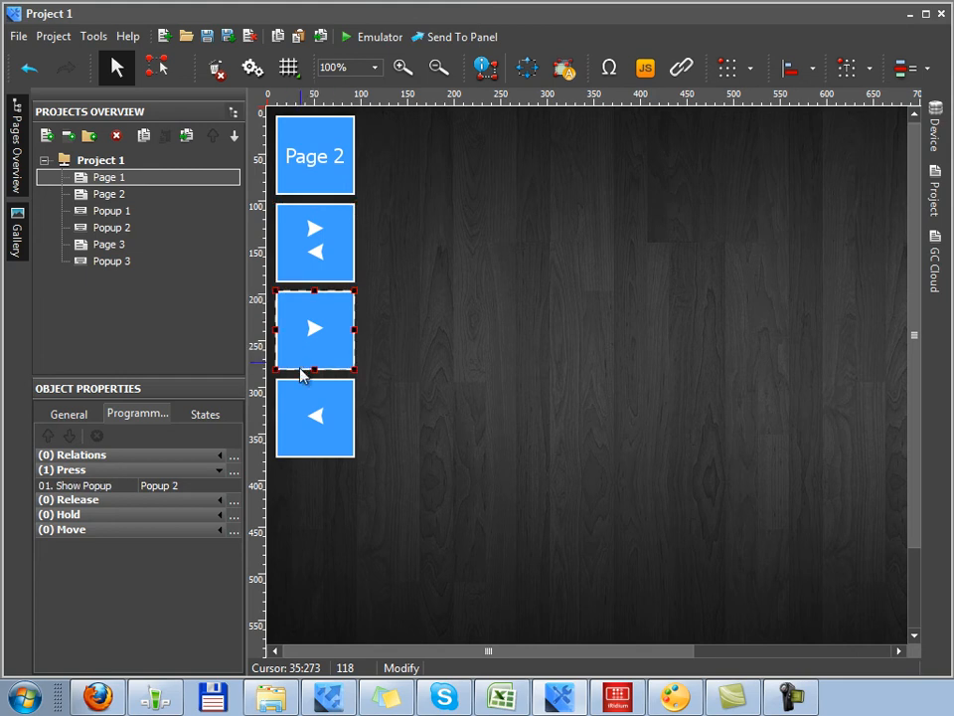
pyautogui.click(312, 447)
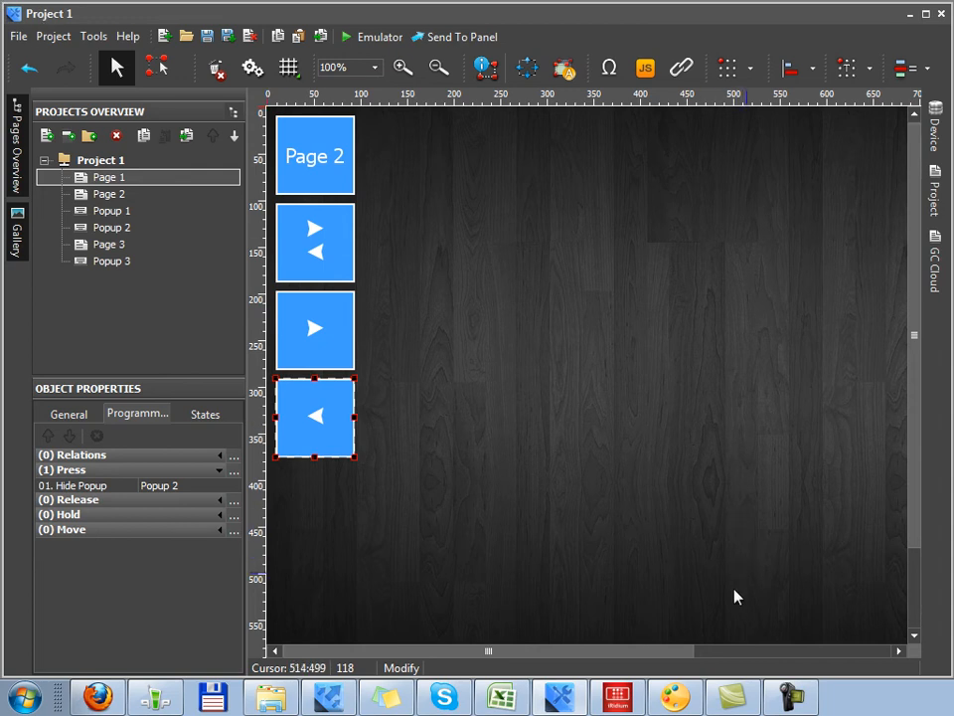
# - Switch to iRidium Client and test the Page 2 button and the popup's show and hide arrow buttons
pyautogui.click(620, 695)
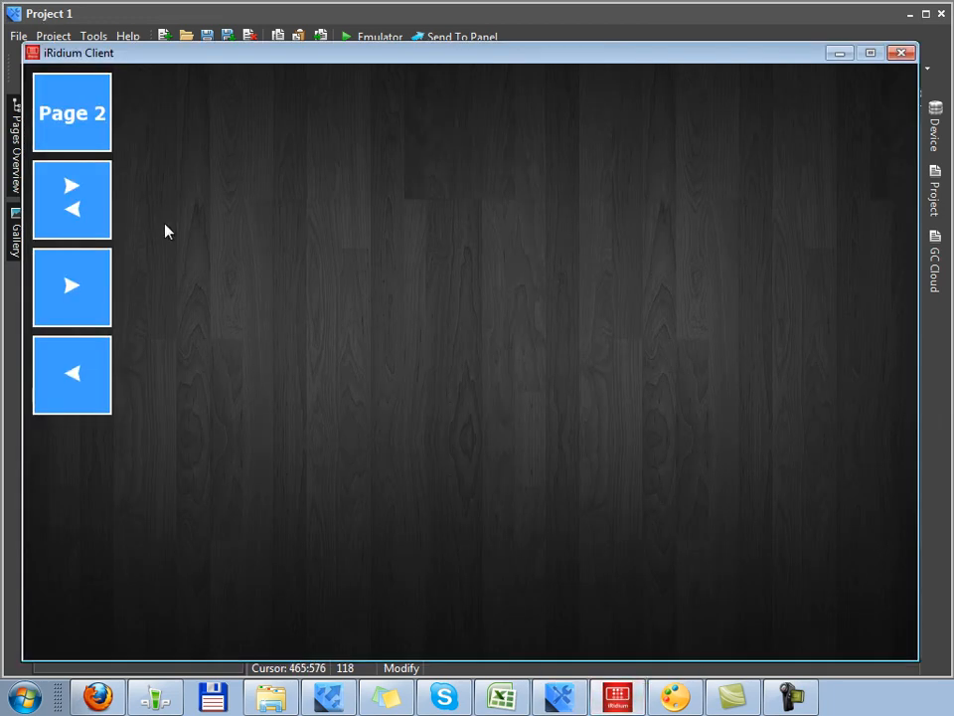
pyautogui.click(91, 139)
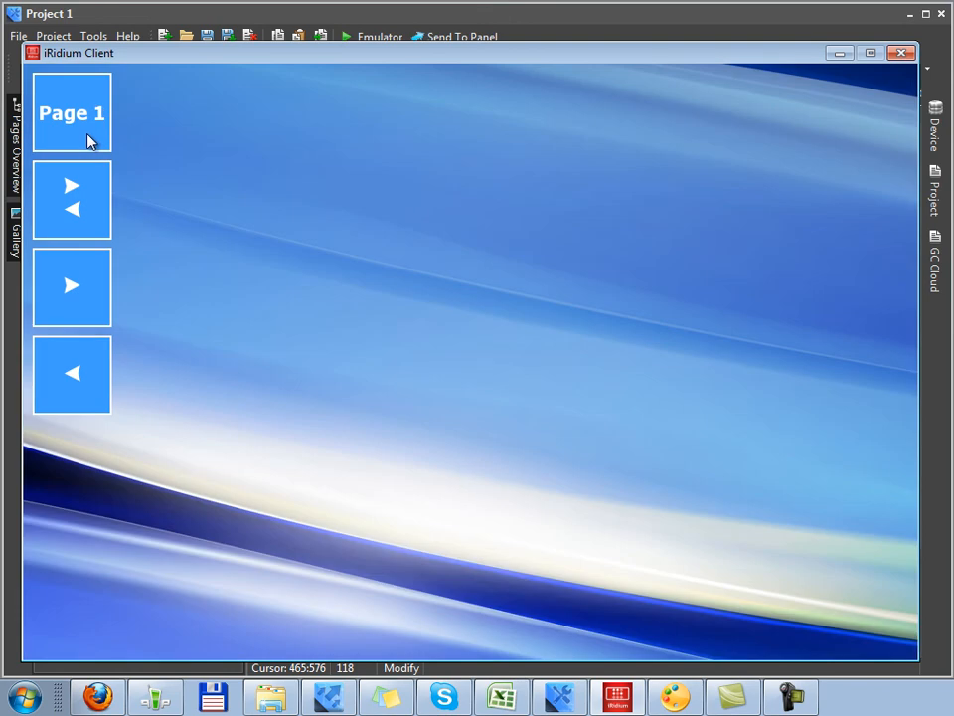
pyautogui.click(89, 300)
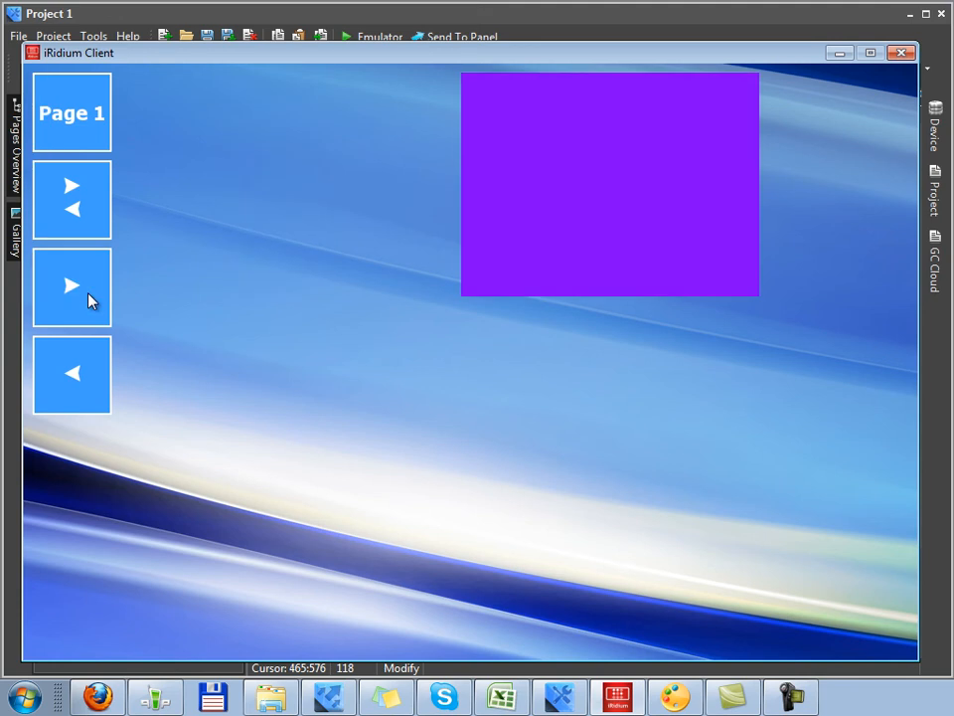
pyautogui.click(92, 388)
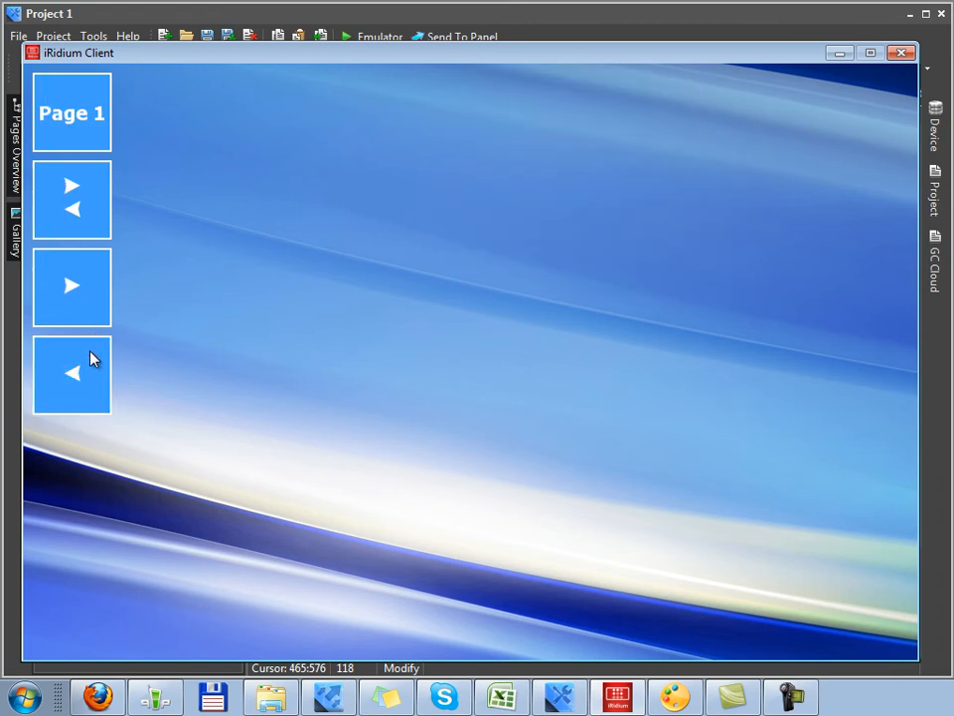
# - Test toggling the popup on and off repeatedly with the double-arrow button on Page 2
pyautogui.click(85, 224)
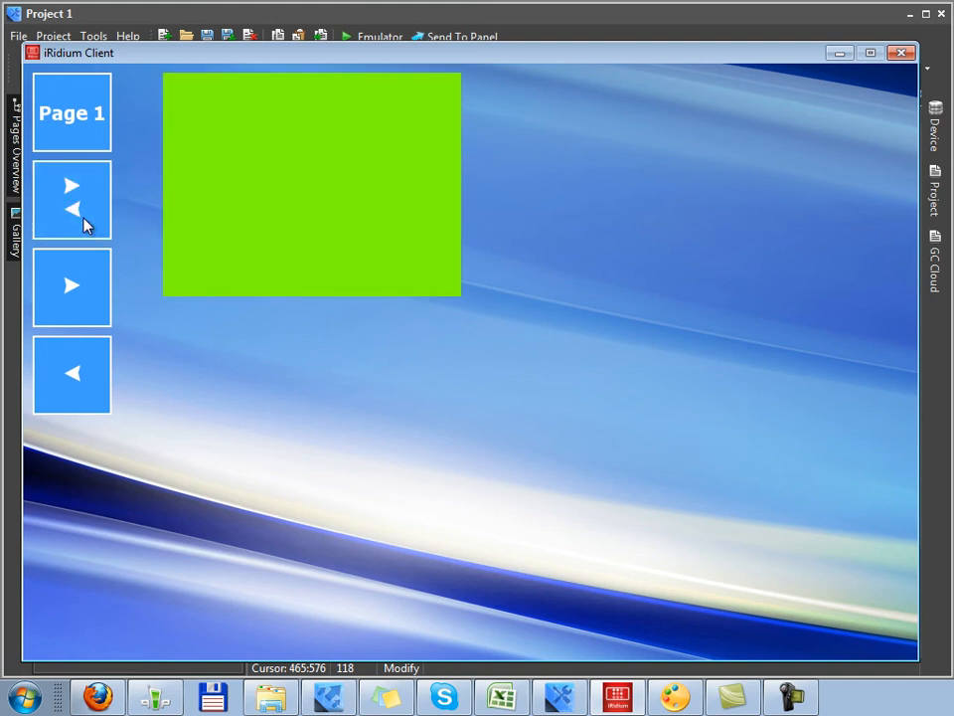
pyautogui.click(85, 224)
pyautogui.click(84, 224)
pyautogui.click(85, 225)
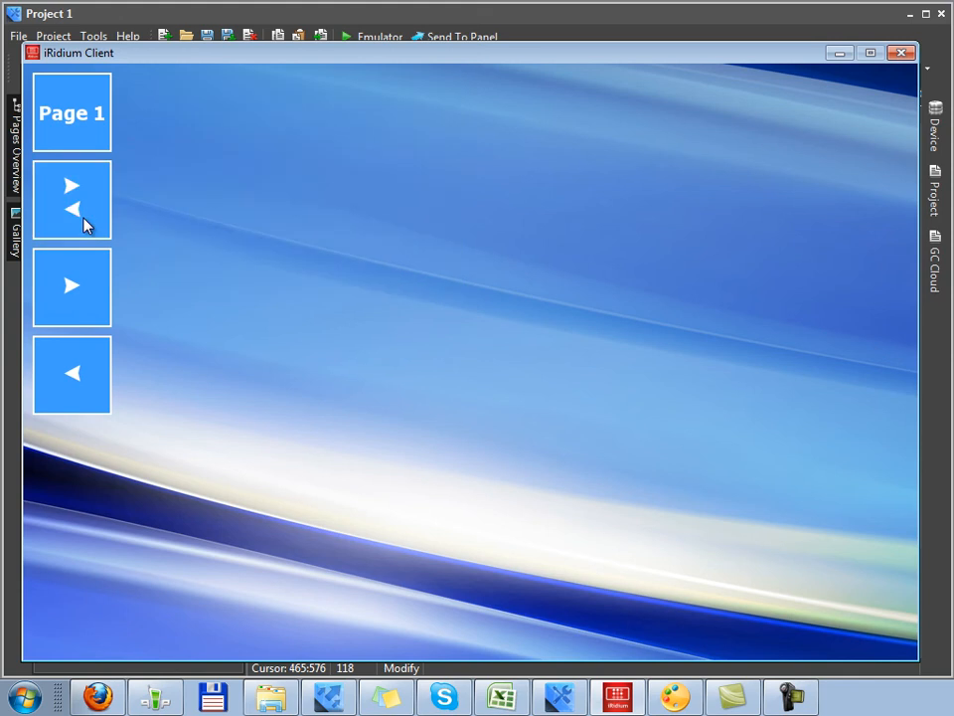
pyautogui.click(85, 224)
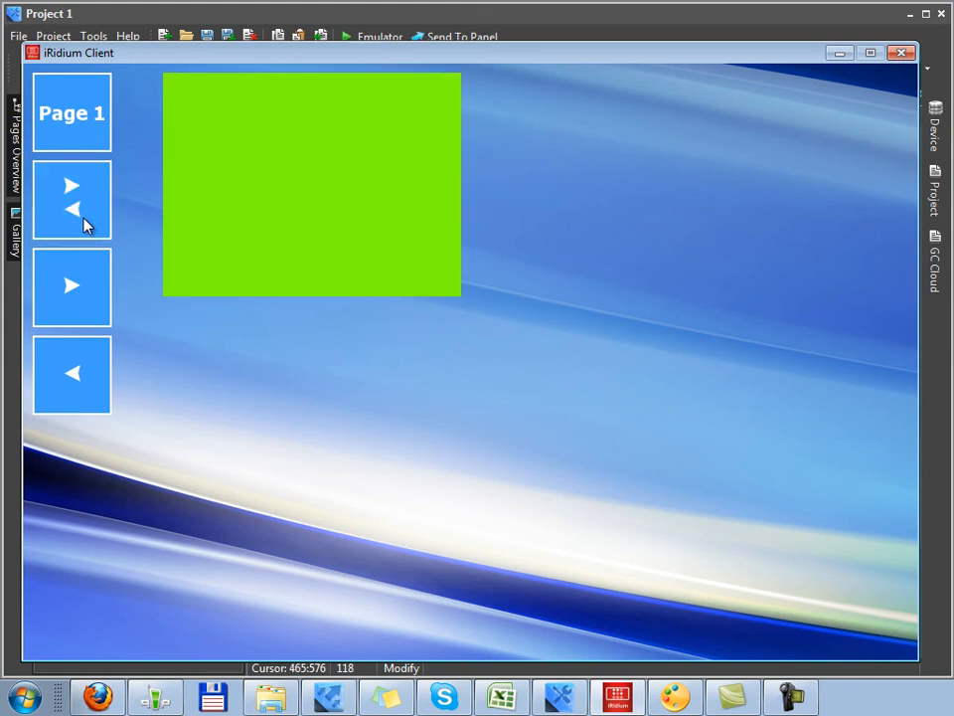
pyautogui.click(87, 227)
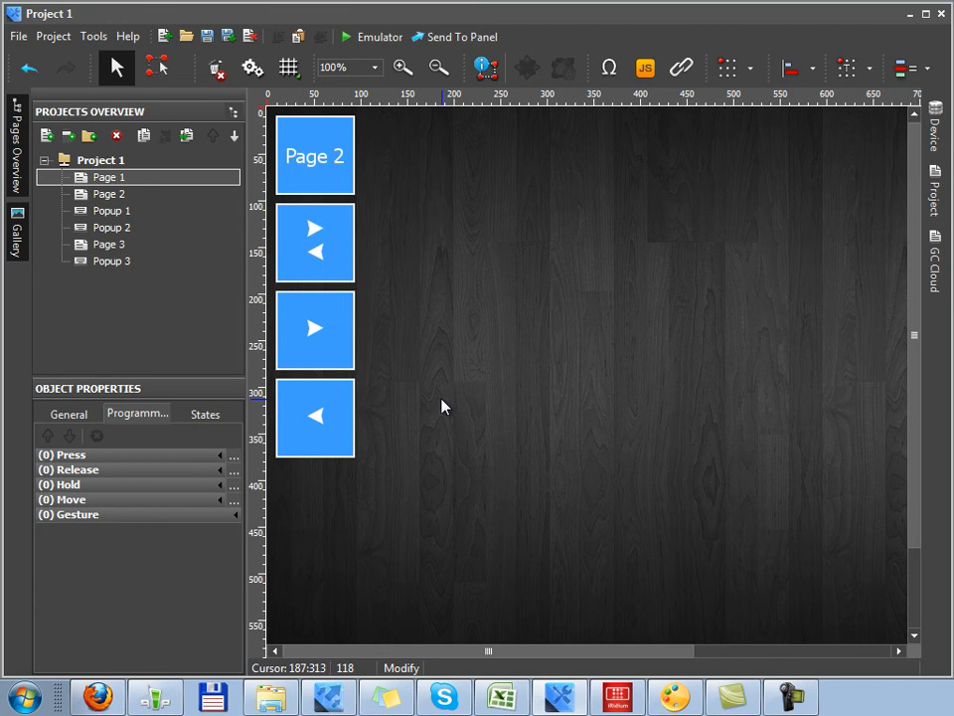
# - Examine the general and programming properties of Page 1, including its Alternate View setting
pyautogui.click(57, 417)
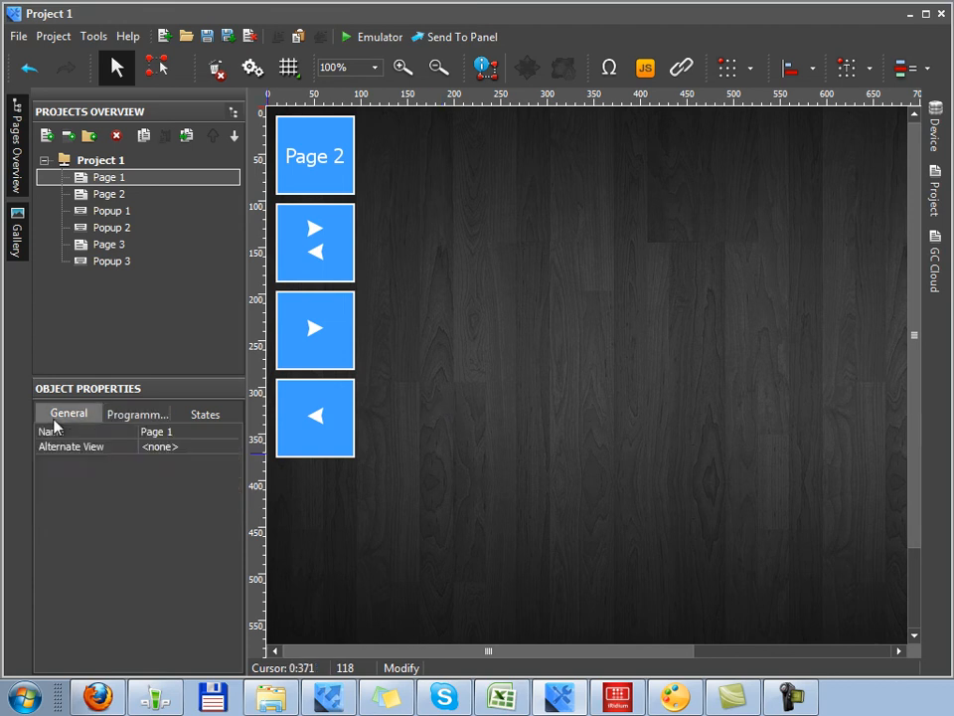
pyautogui.click(165, 419)
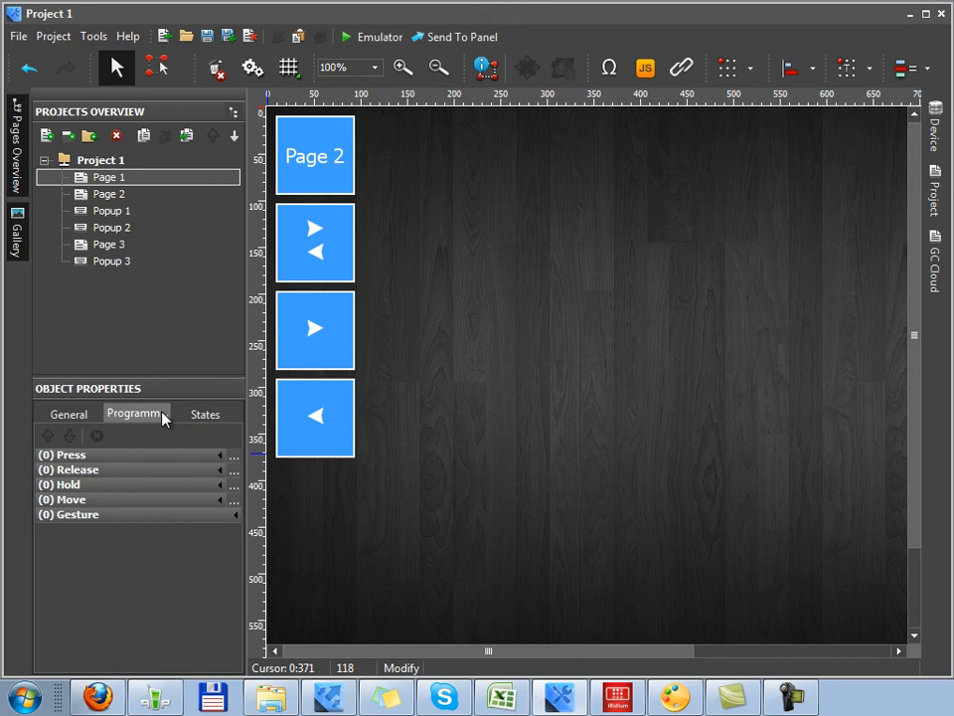
pyautogui.click(65, 417)
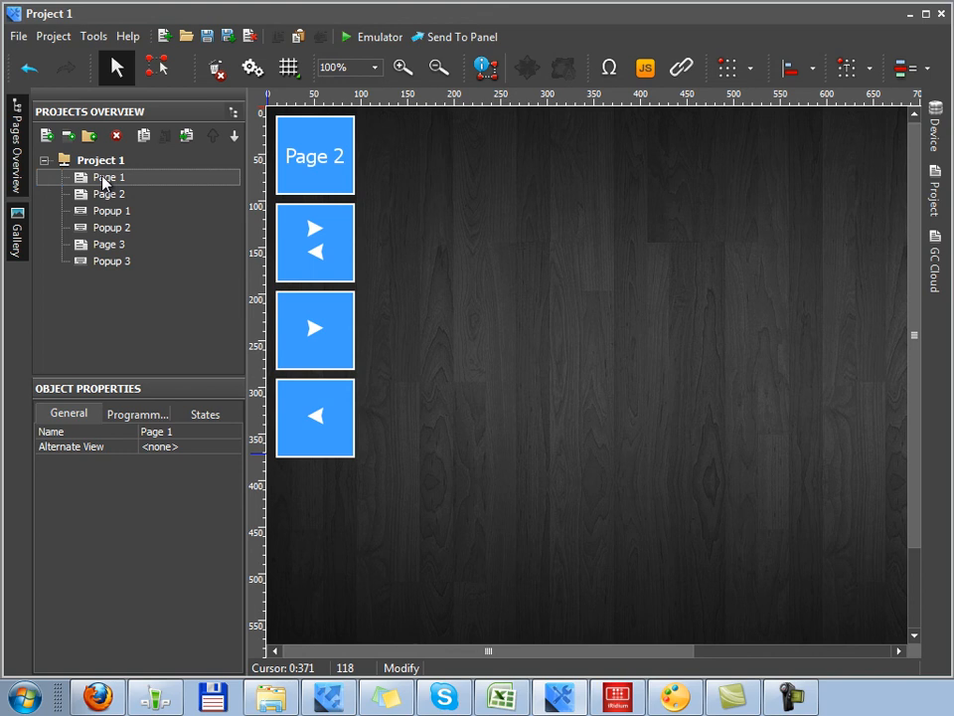
# - Create a new page named Page 4 with Portrait orientation
pyautogui.click(117, 245)
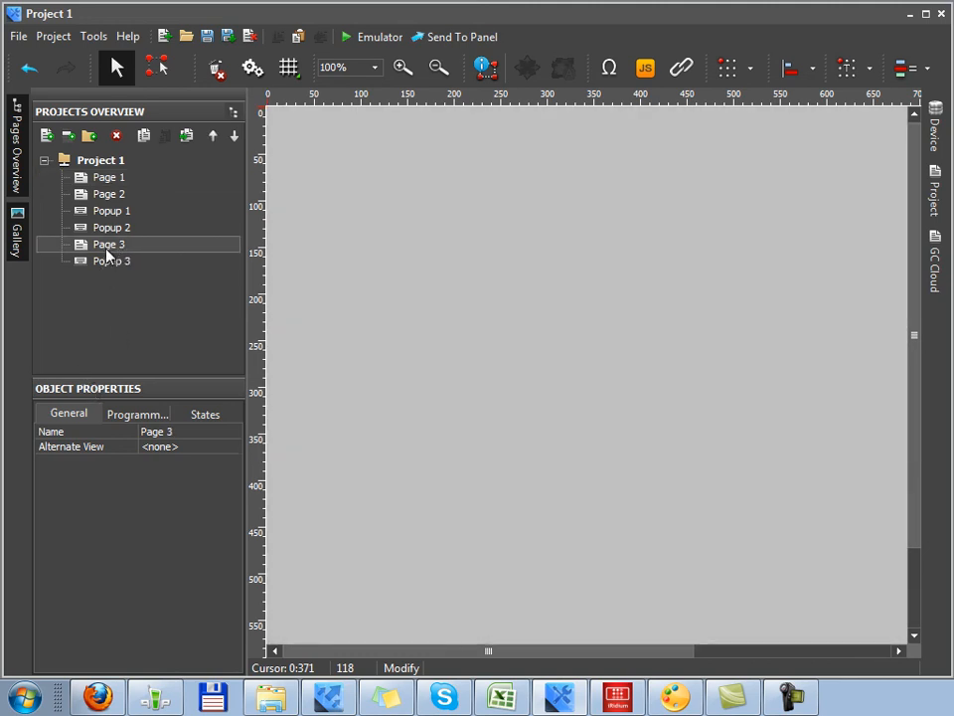
pyautogui.click(46, 135)
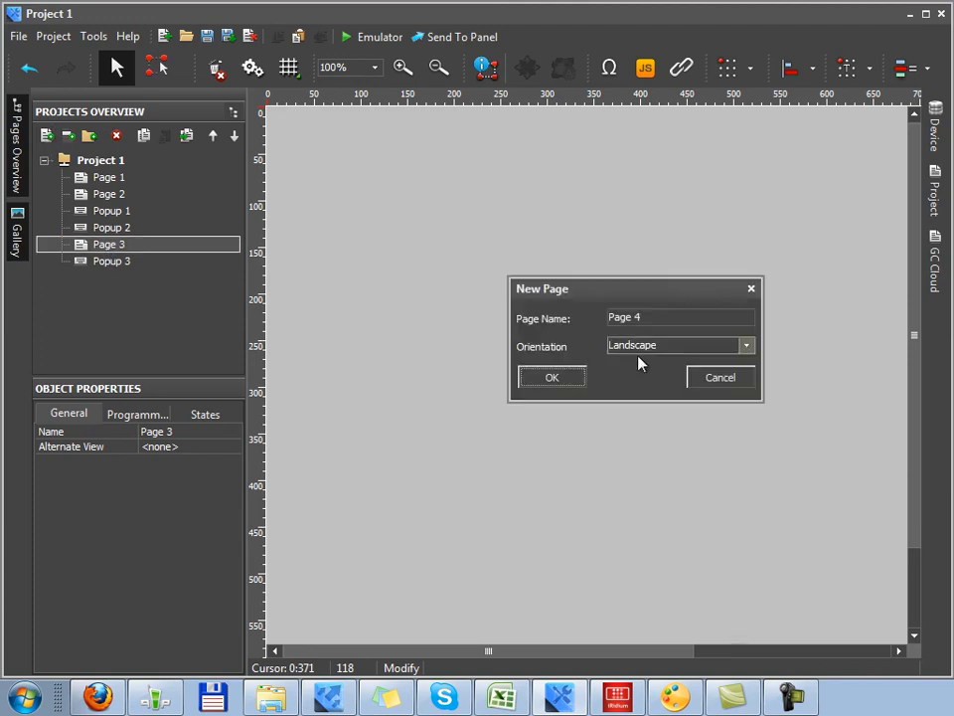
pyautogui.click(672, 347)
pyautogui.click(747, 345)
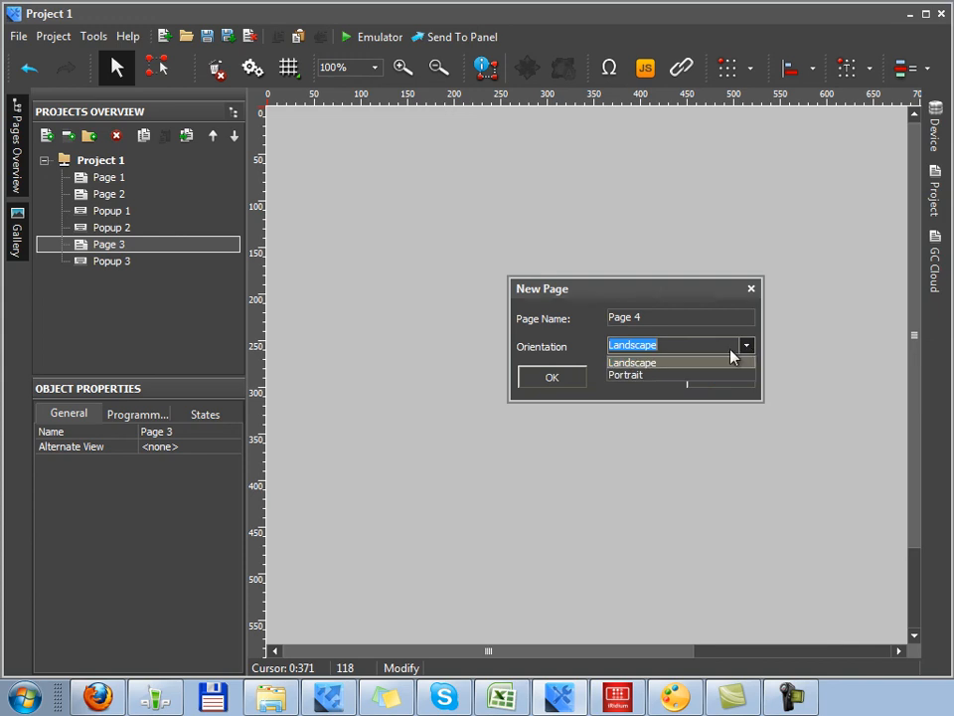
pyautogui.click(660, 375)
pyautogui.click(552, 377)
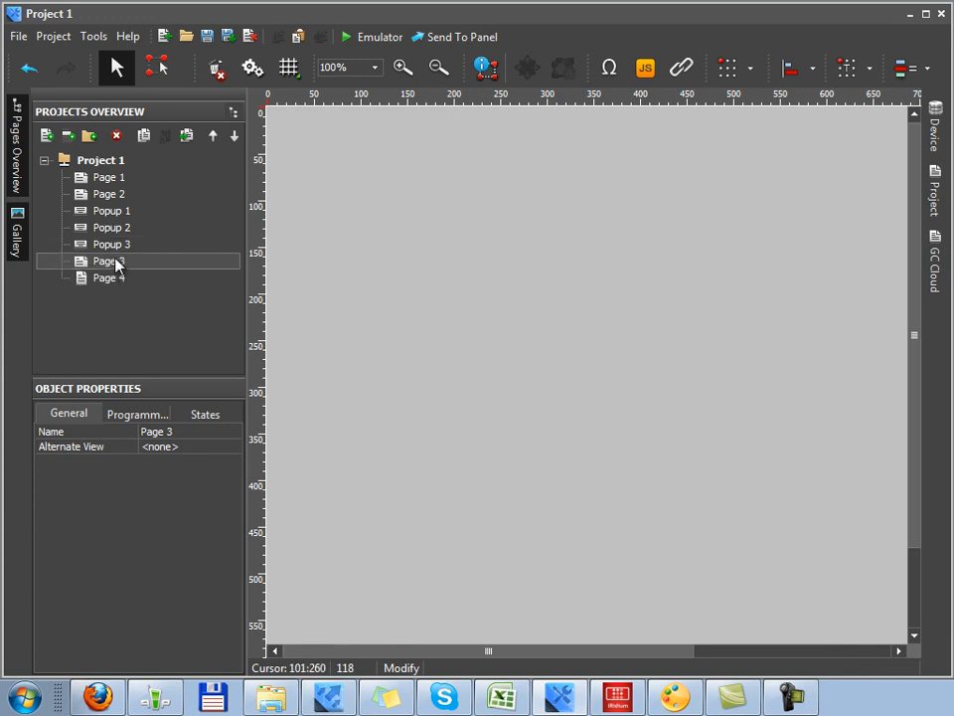
# - Set the Alternate View of Page 3 to Page 4
pyautogui.click(83, 449)
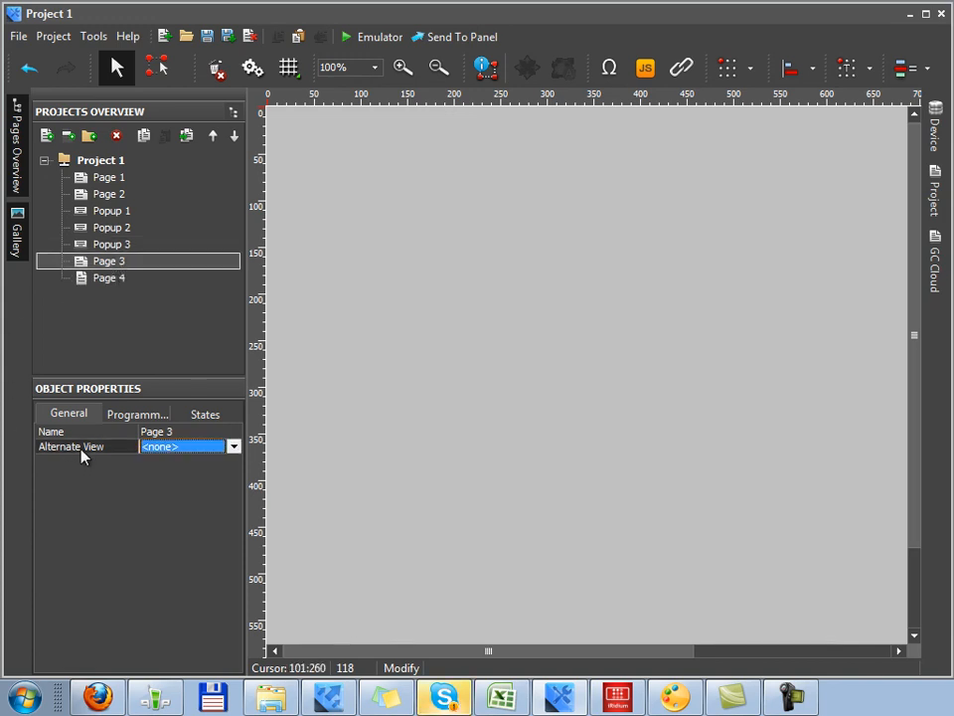
pyautogui.click(234, 448)
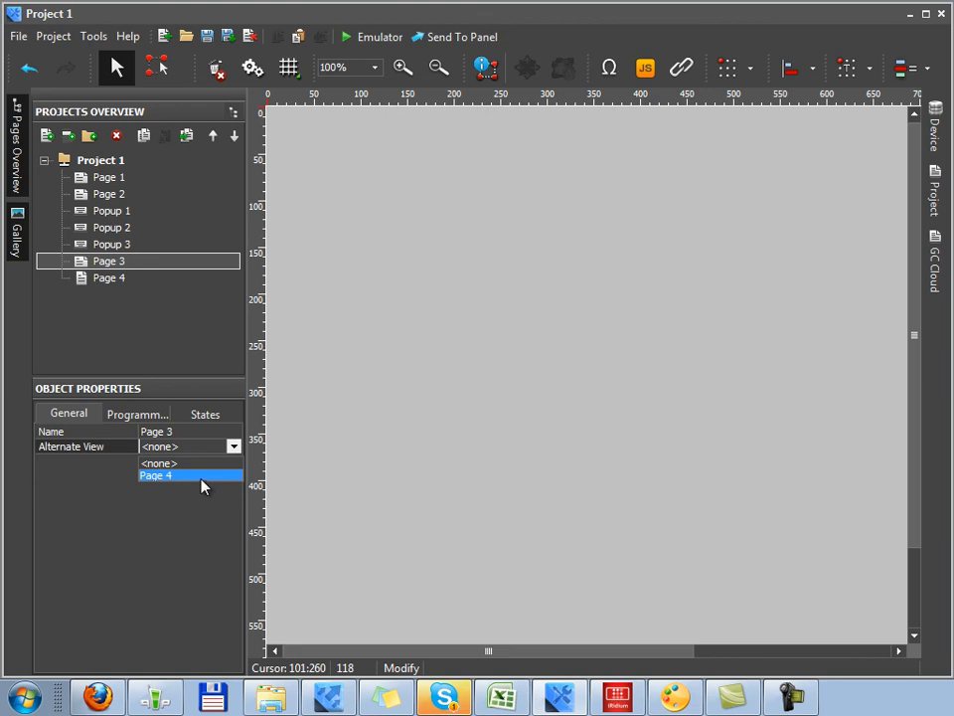
pyautogui.click(202, 485)
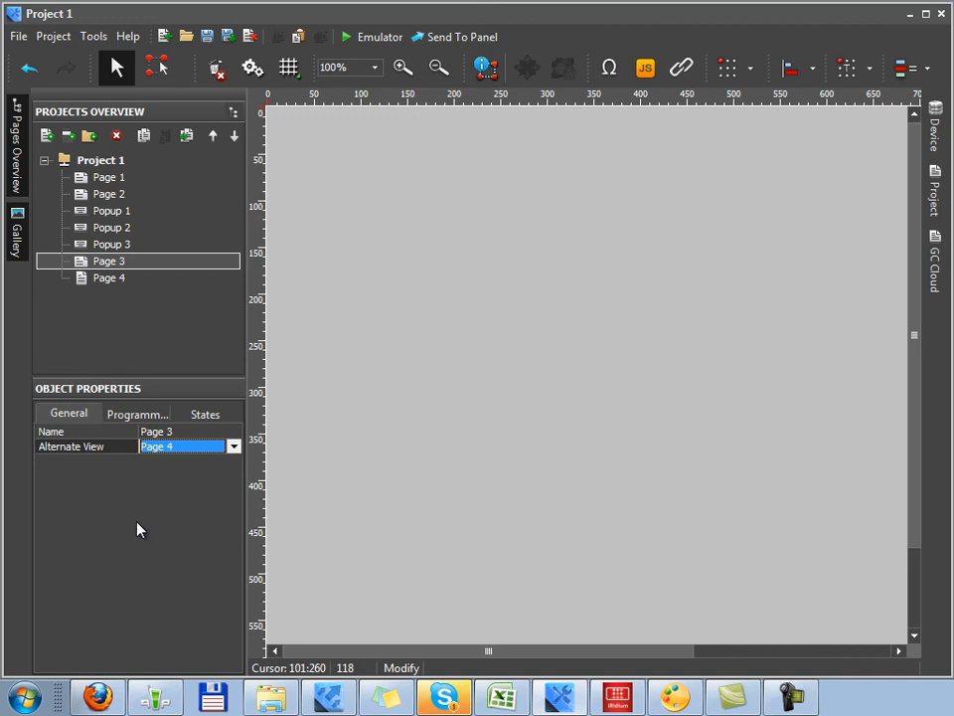
# - Set the Alternate View of Page 4 to Page 3
pyautogui.click(101, 282)
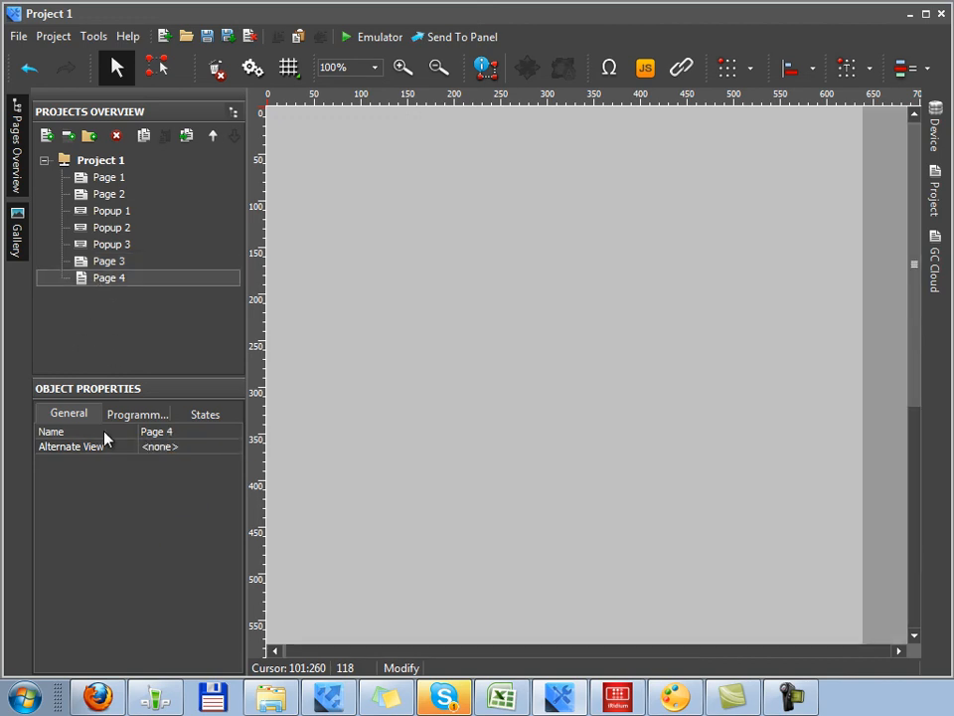
pyautogui.click(171, 451)
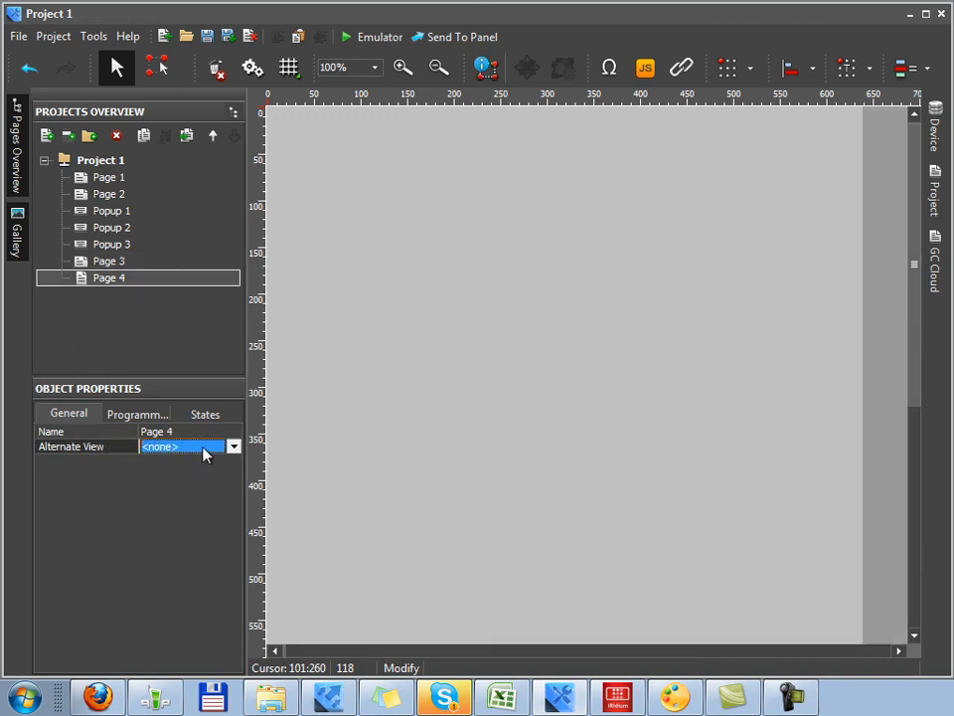
pyautogui.click(204, 453)
pyautogui.click(177, 502)
# - Compare Page 3 and Page 4 to check their orientations and Alternate View settings
pyautogui.click(106, 263)
pyautogui.click(109, 279)
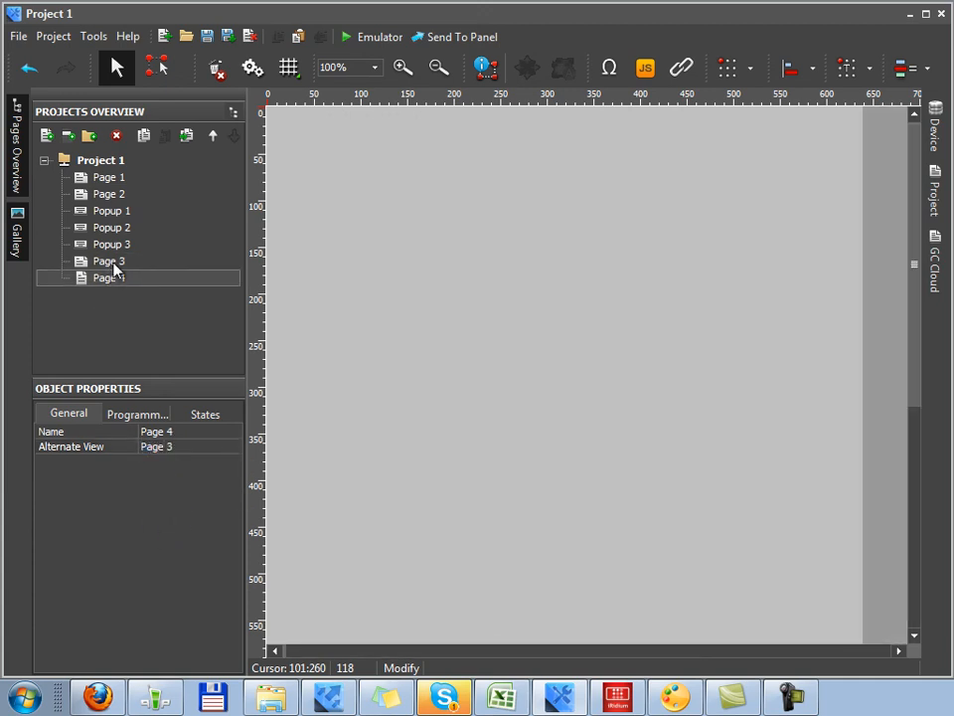
pyautogui.click(114, 263)
pyautogui.click(114, 281)
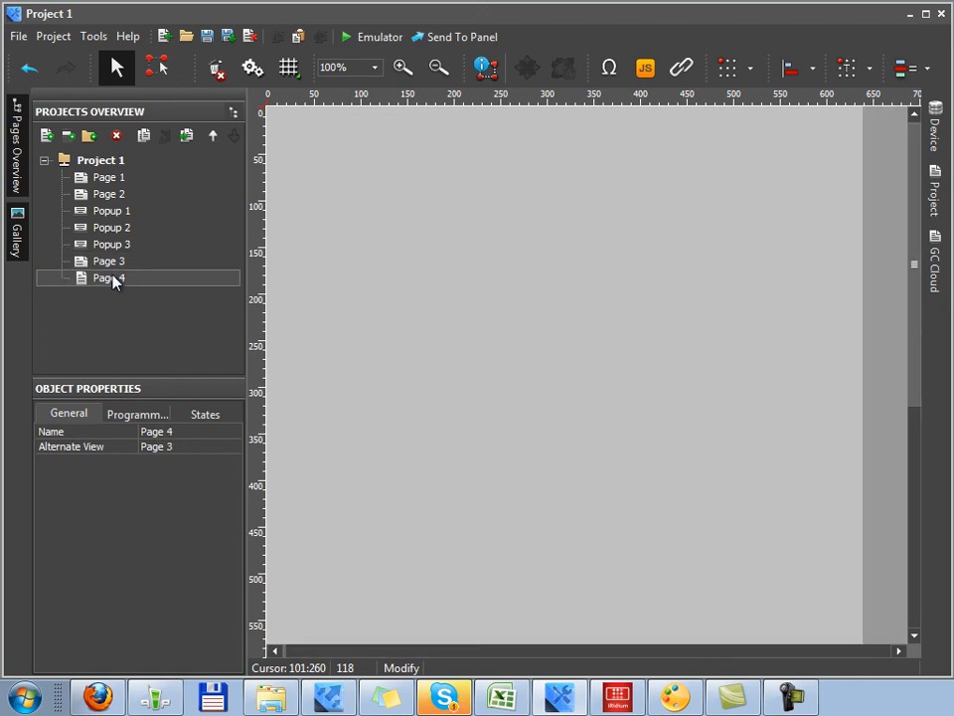